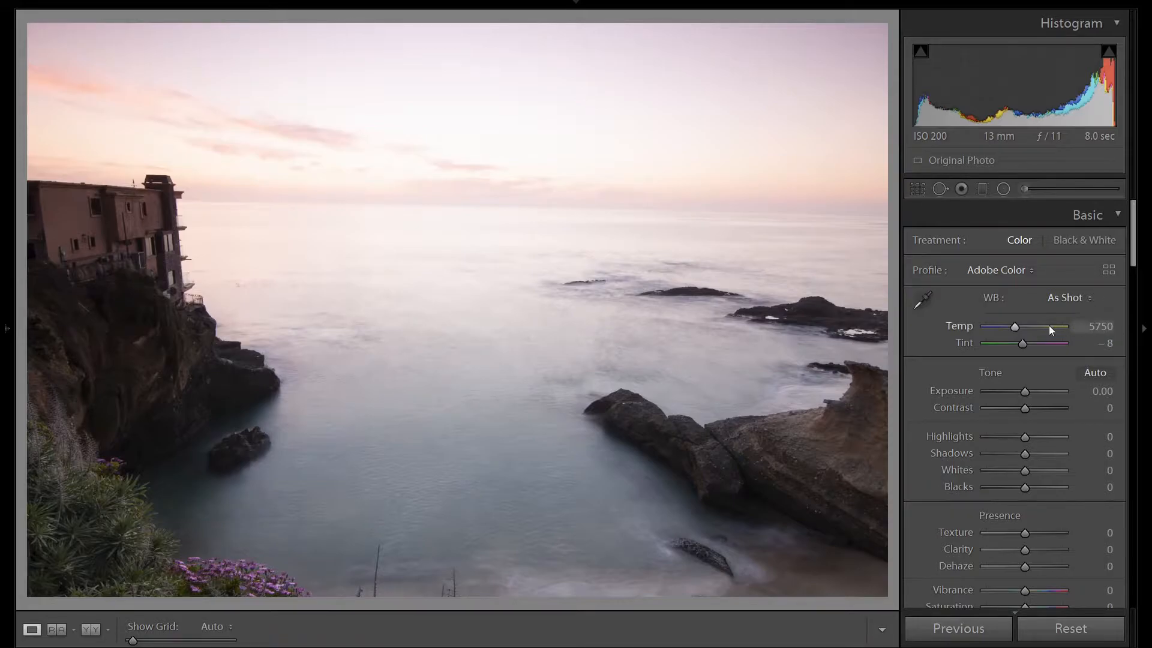
- Turn on Constrain Crop in the Transform settings
scroll(1049, 325, down, 15)
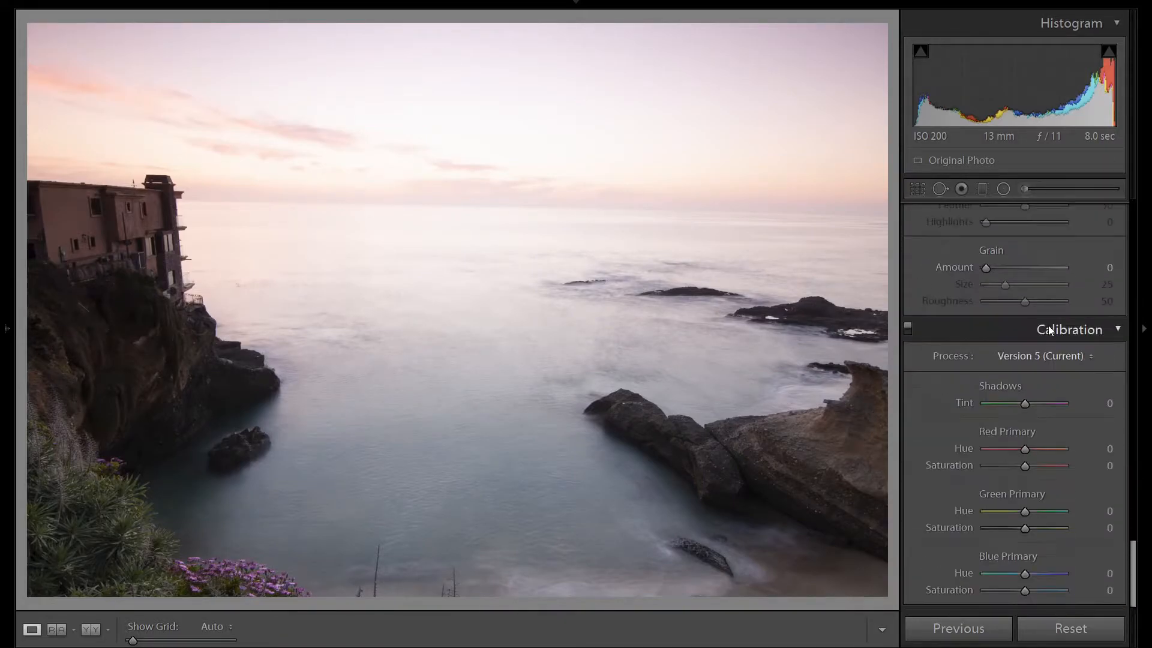
scroll(1088, 394, up, 4)
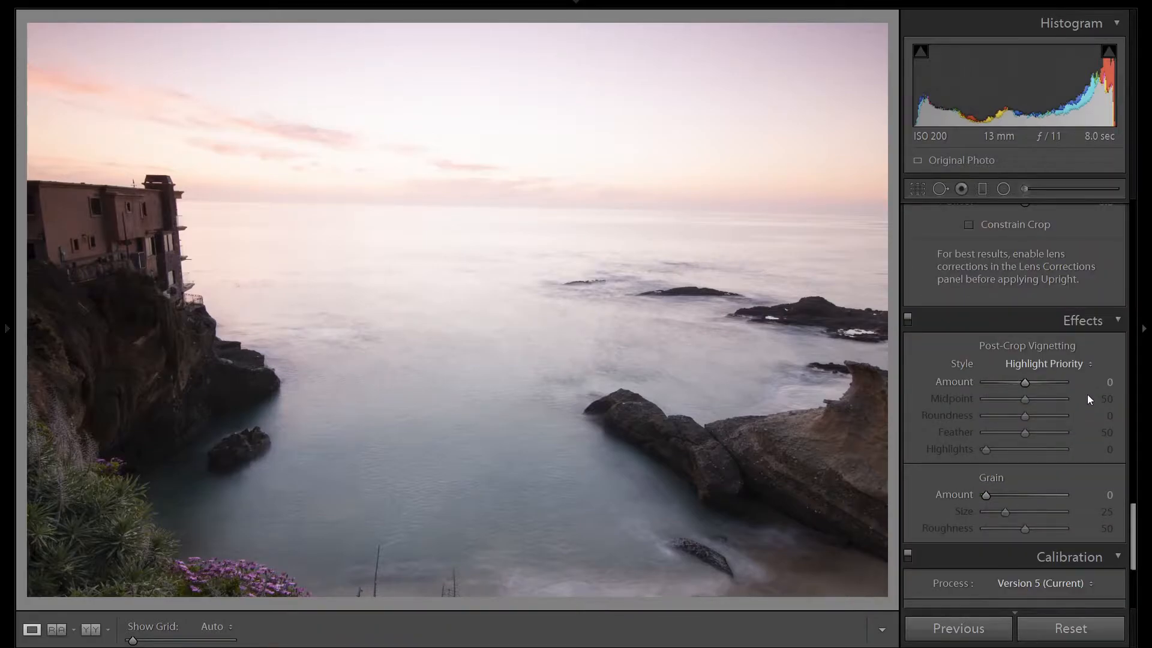
scroll(1088, 394, up, 2)
click(1040, 337)
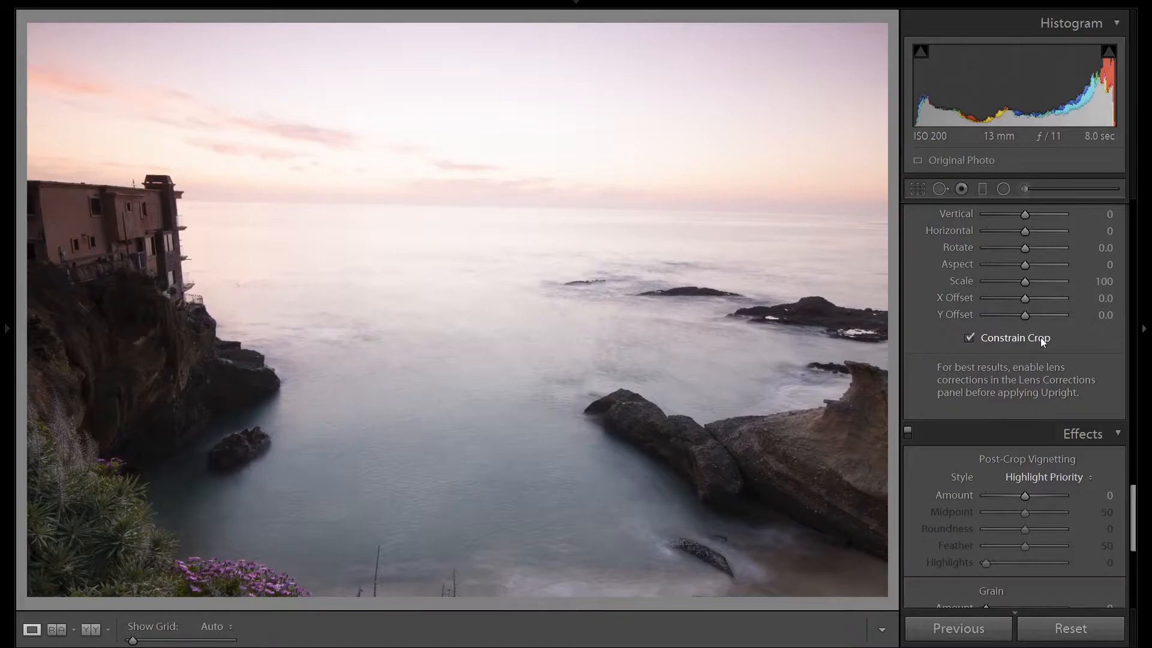
- Set Highlights to −100 to bring out the sky and the horizon line
scroll(1092, 445, up, 2)
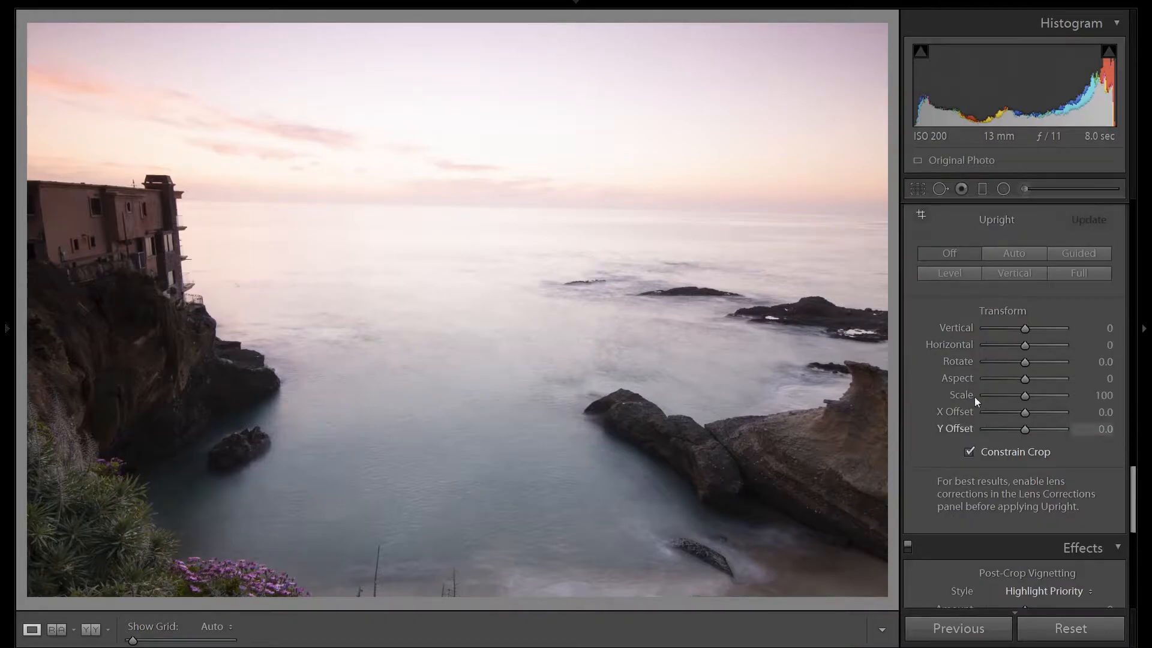
click(564, 205)
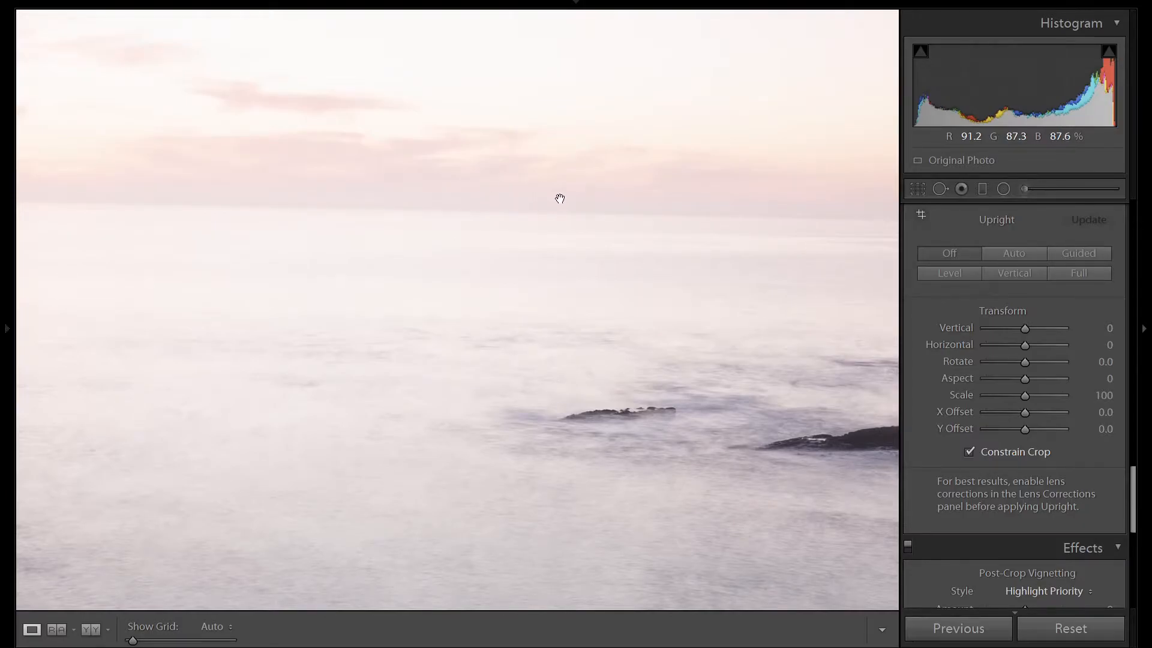
scroll(1084, 387, up, 10)
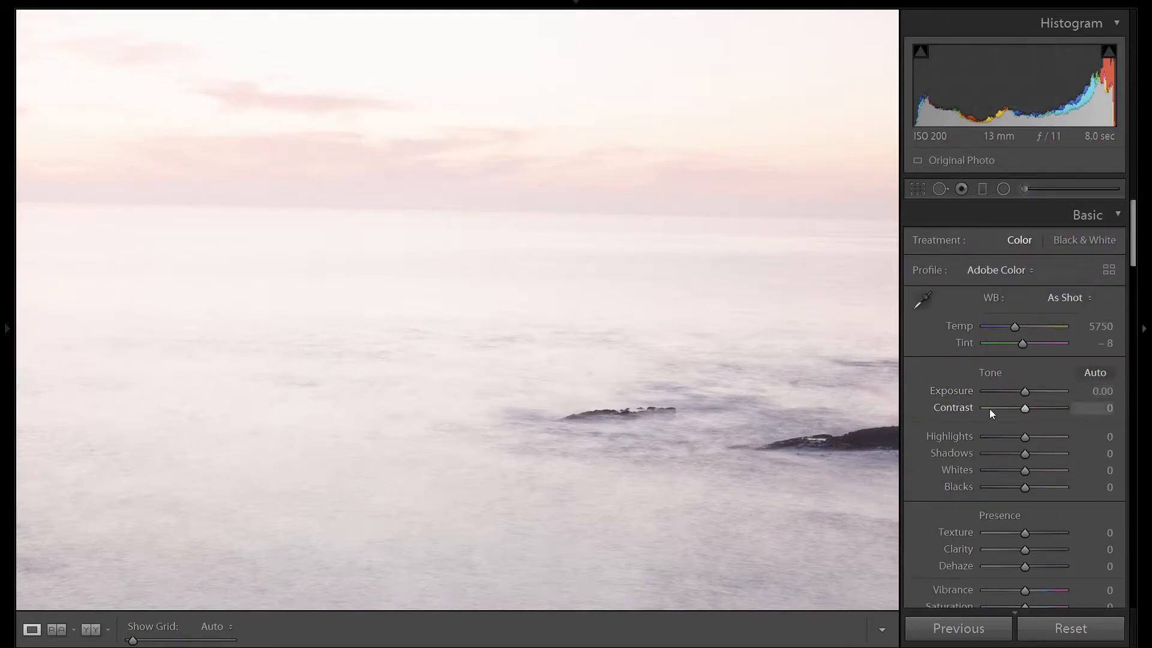
click(984, 436)
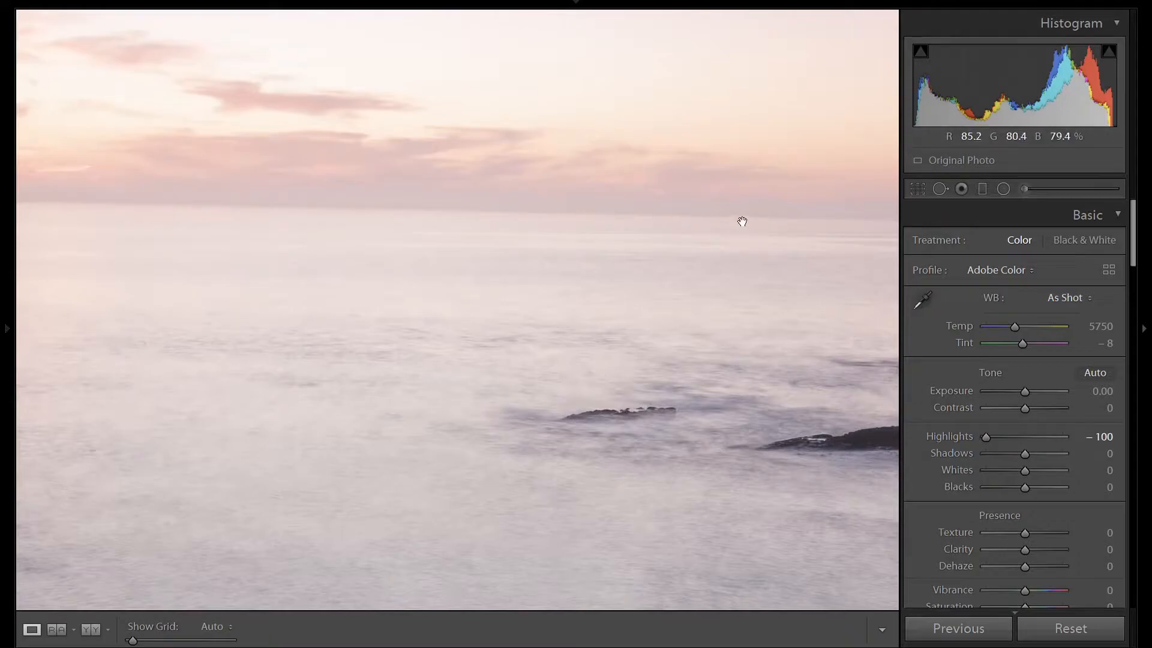
- Reset any trial rotation and widen the spacing of the alignment grid shown for the Transform adjustments
scroll(1080, 472, down, 7)
scroll(1085, 471, down, 5)
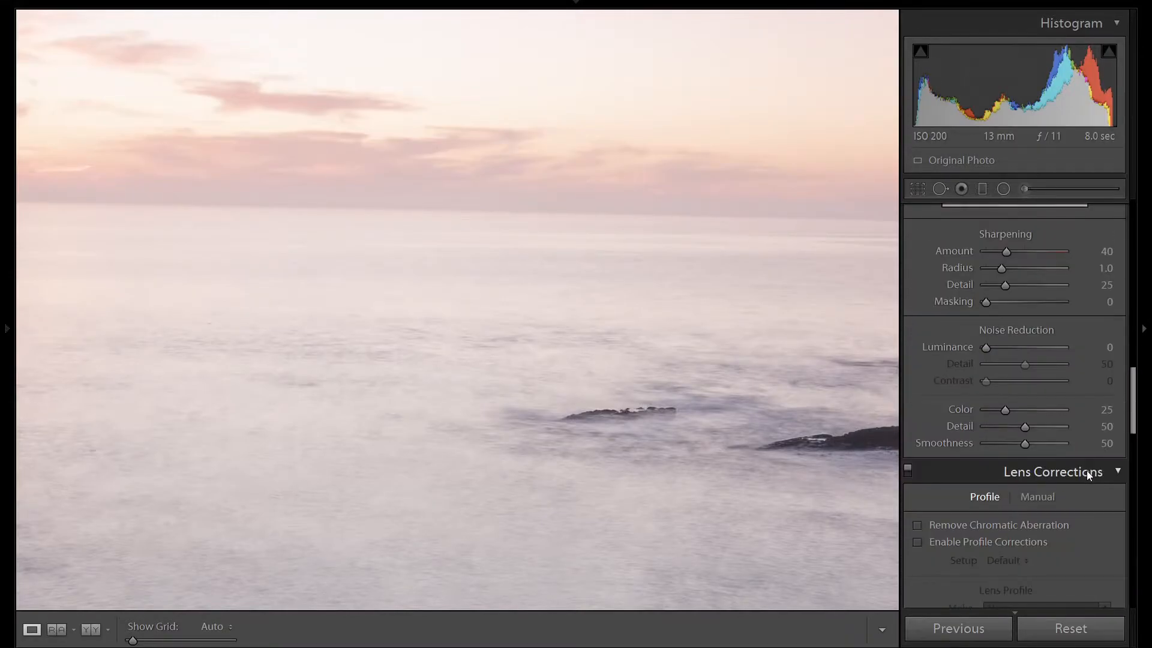
scroll(1086, 471, down, 5)
scroll(1087, 471, down, 3)
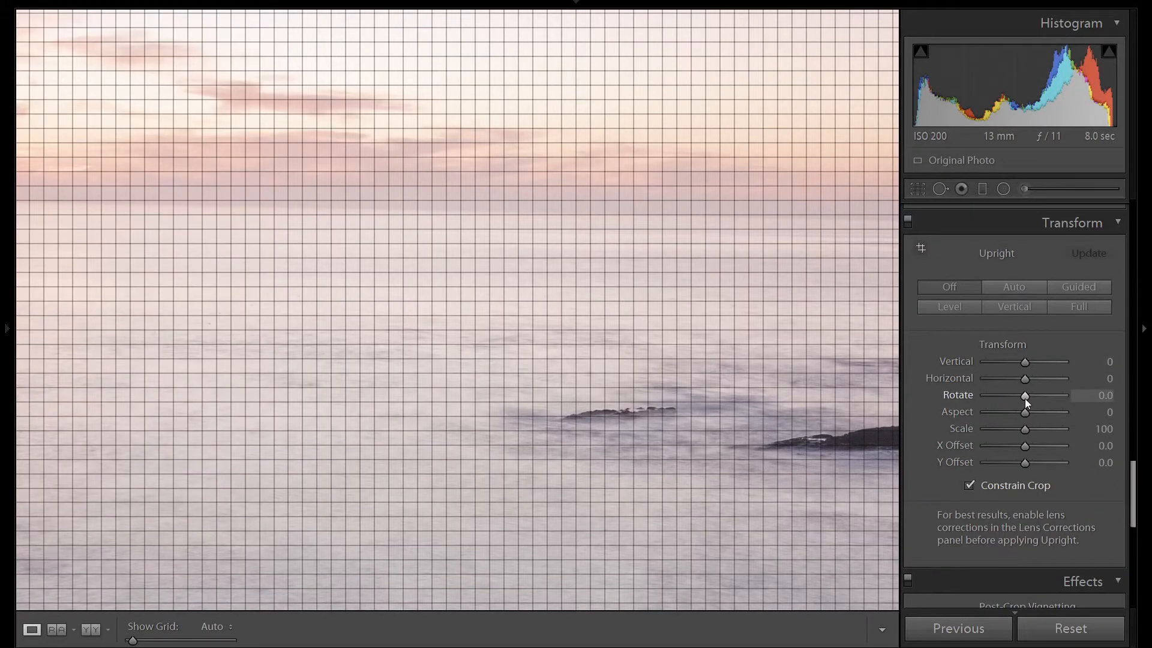
drag(1025, 398, 1025, 398)
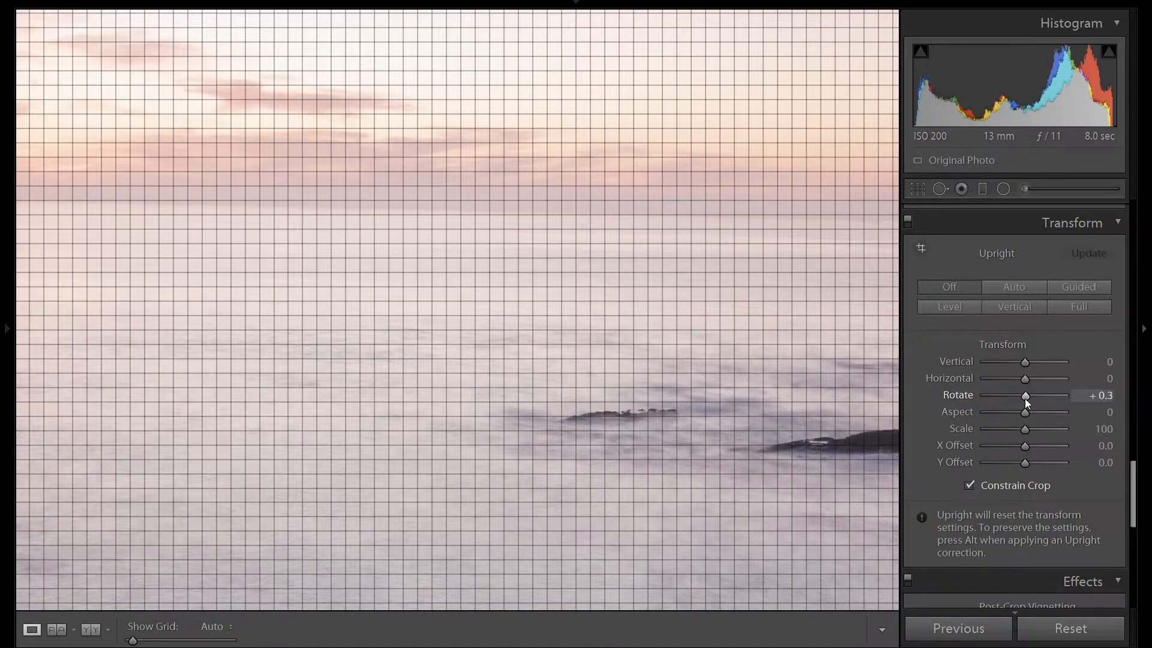
double_click(1025, 398)
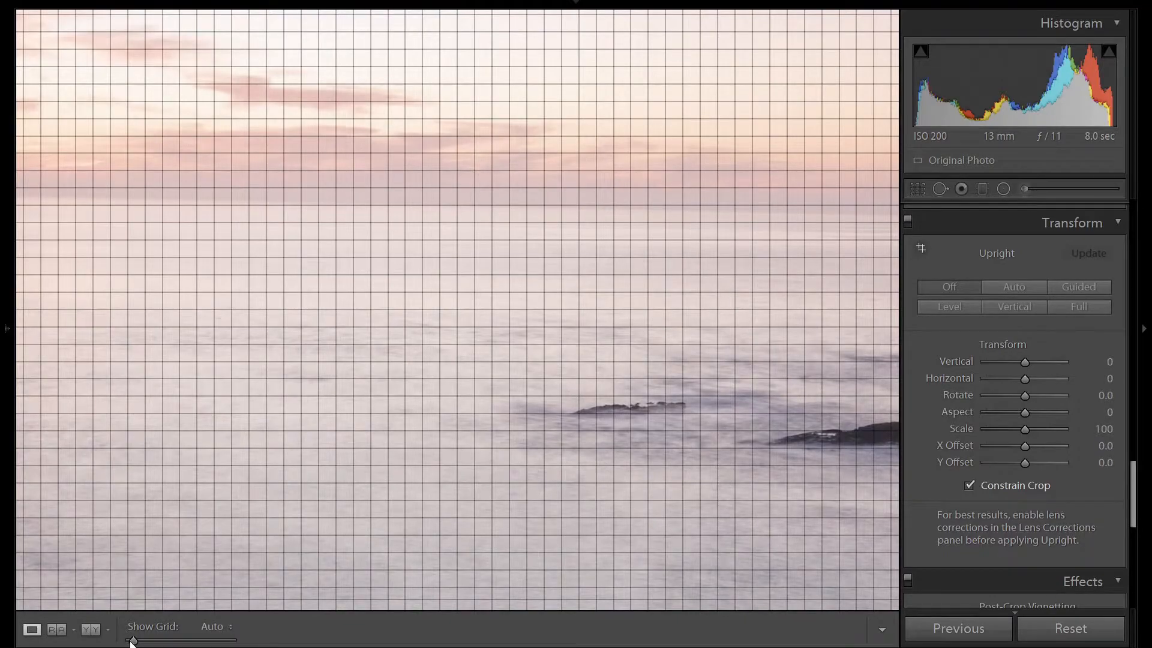
drag(132, 641, 136, 642)
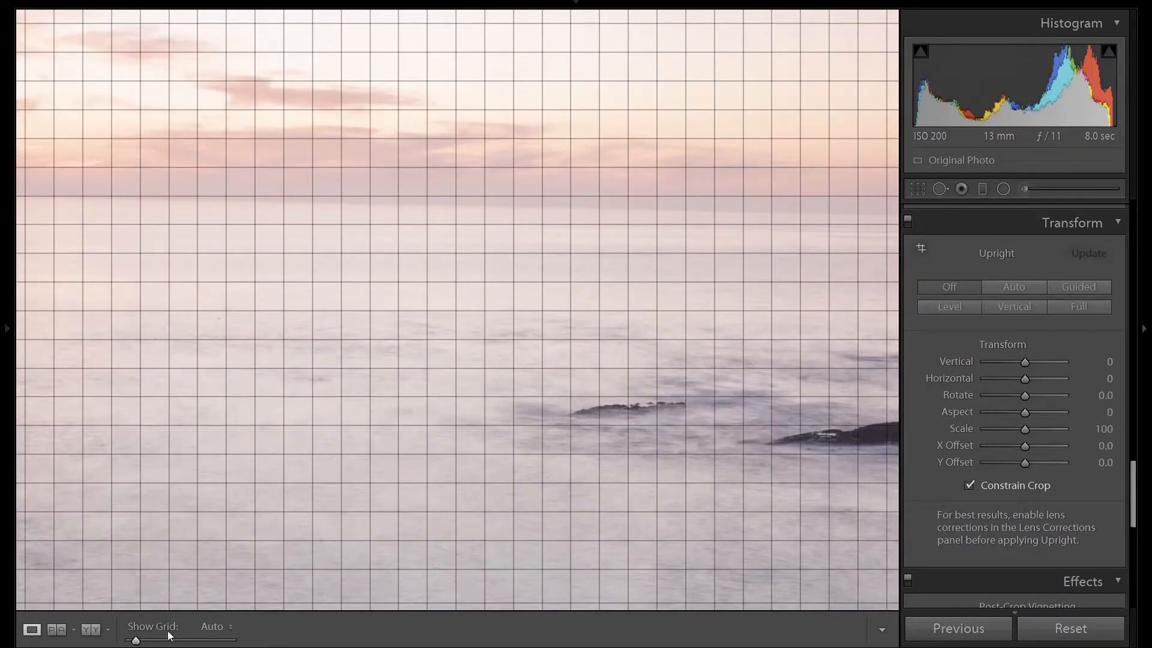
- Rotate the photo to about −1.2 with the Transform adjustment so the horizon lines up with the grid
key(Down)
key(Down)
key(Down)
key(Down)
key(Down)
key(Down)
key(Down)
key(Down)
key(Down)
key(Down)
key(Down)
key(Down)
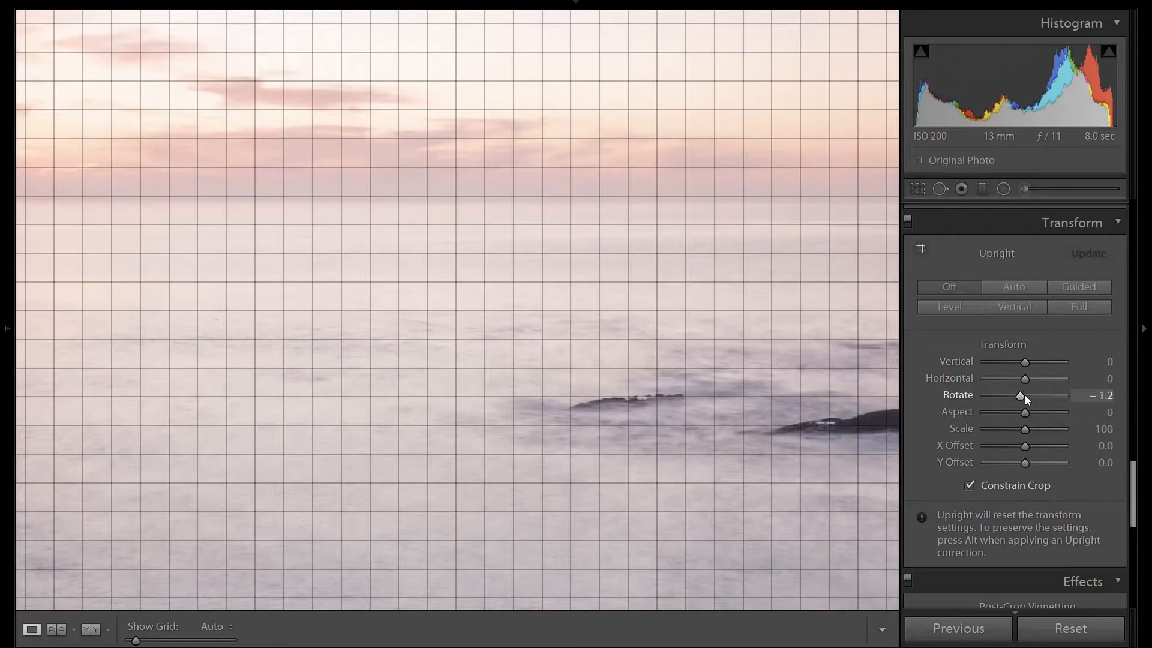
key(Down)
key(Down)
key(Up)
- Enable Remove Chromatic Aberration and the lens profile corrections
scroll(1070, 366, up, 6)
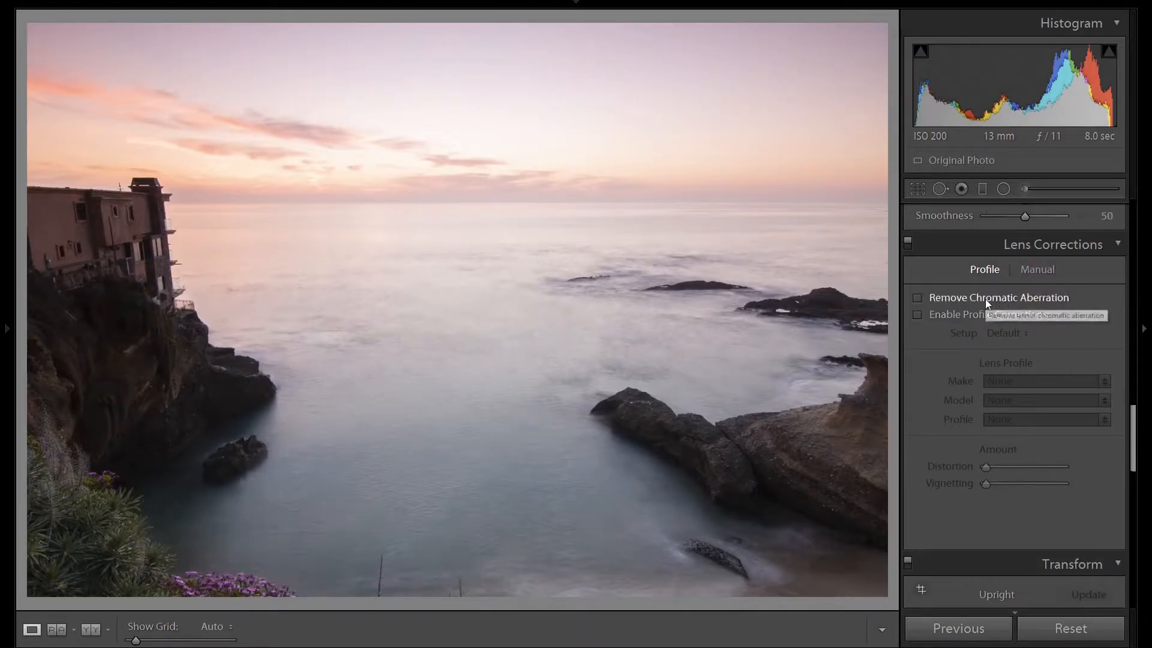
click(986, 300)
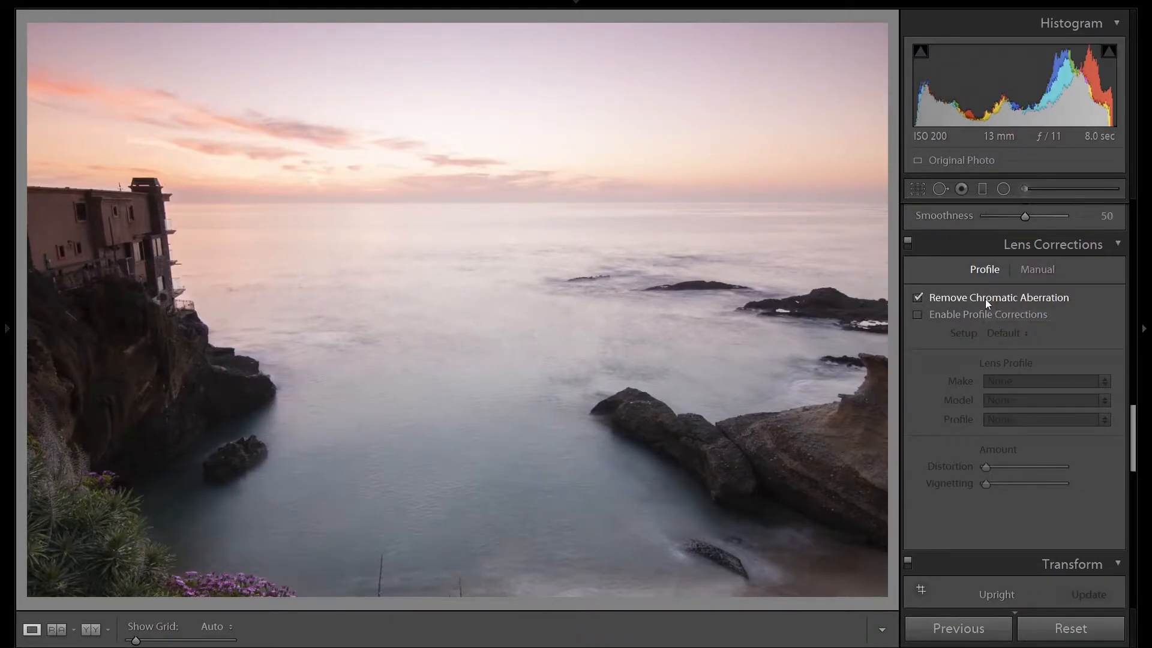
click(974, 315)
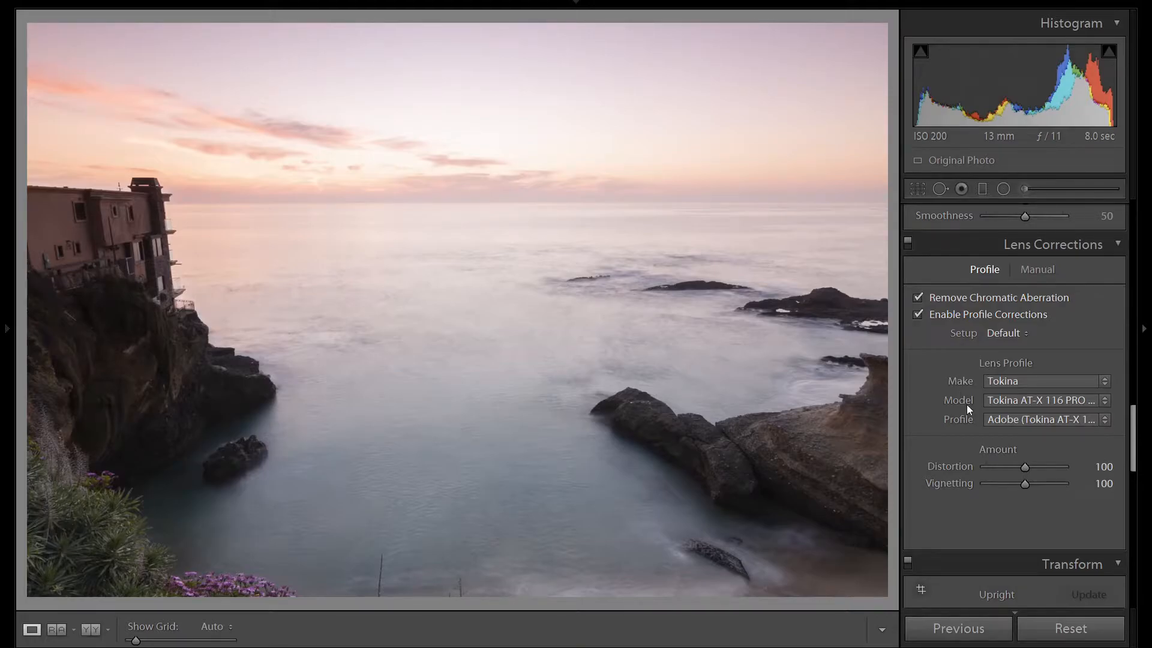
- Set the sharpening Amount to 100 and raise the sharpening Masking using its mask preview
scroll(1057, 403, up, 5)
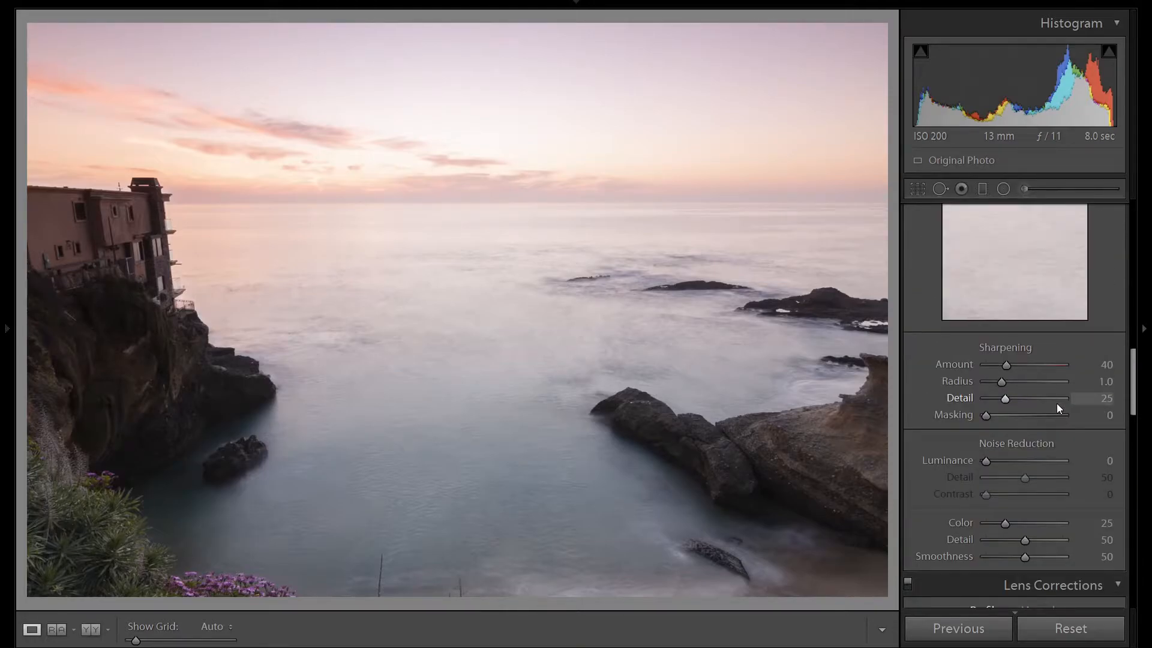
click(1099, 365)
text(100)
key(Return)
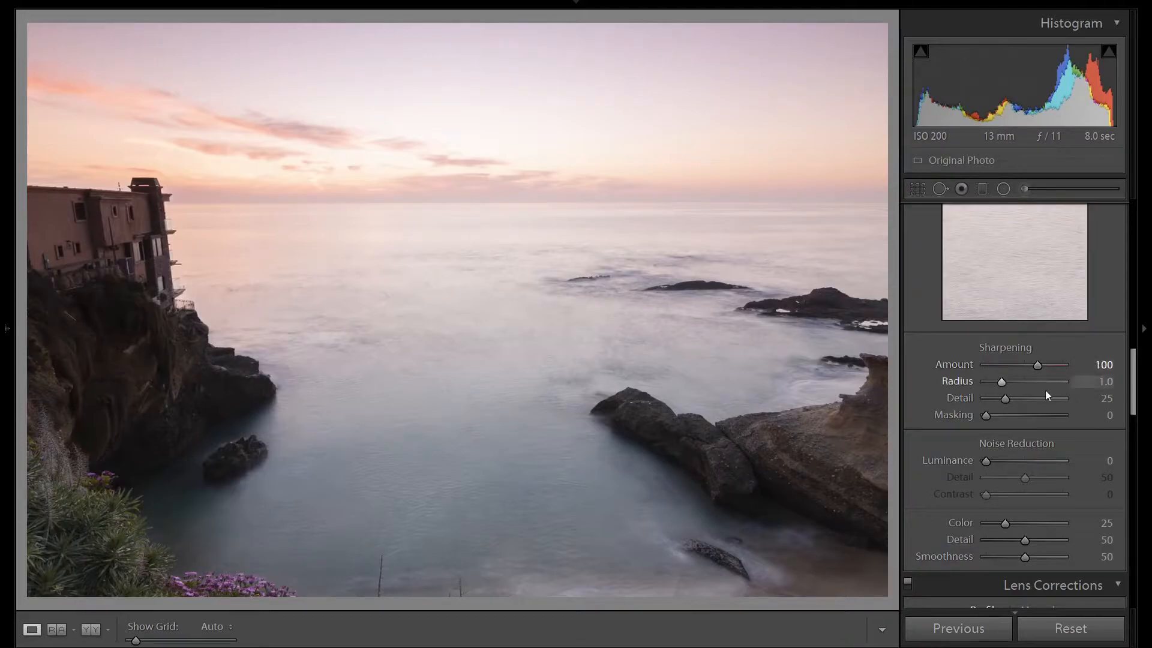
key(alt)
drag(988, 416, 1012, 420)
- Raise Shadows to +100 in the Basic tone adjustments
scroll(1067, 427, up, 5)
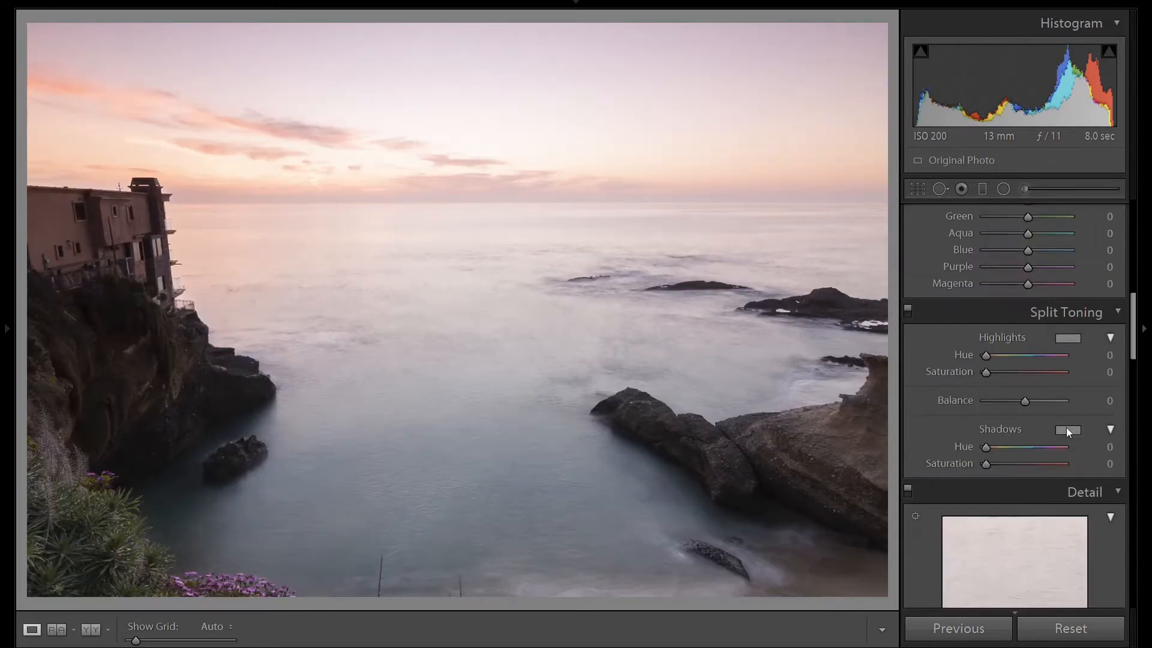
scroll(1071, 423, up, 7)
scroll(1082, 421, up, 5)
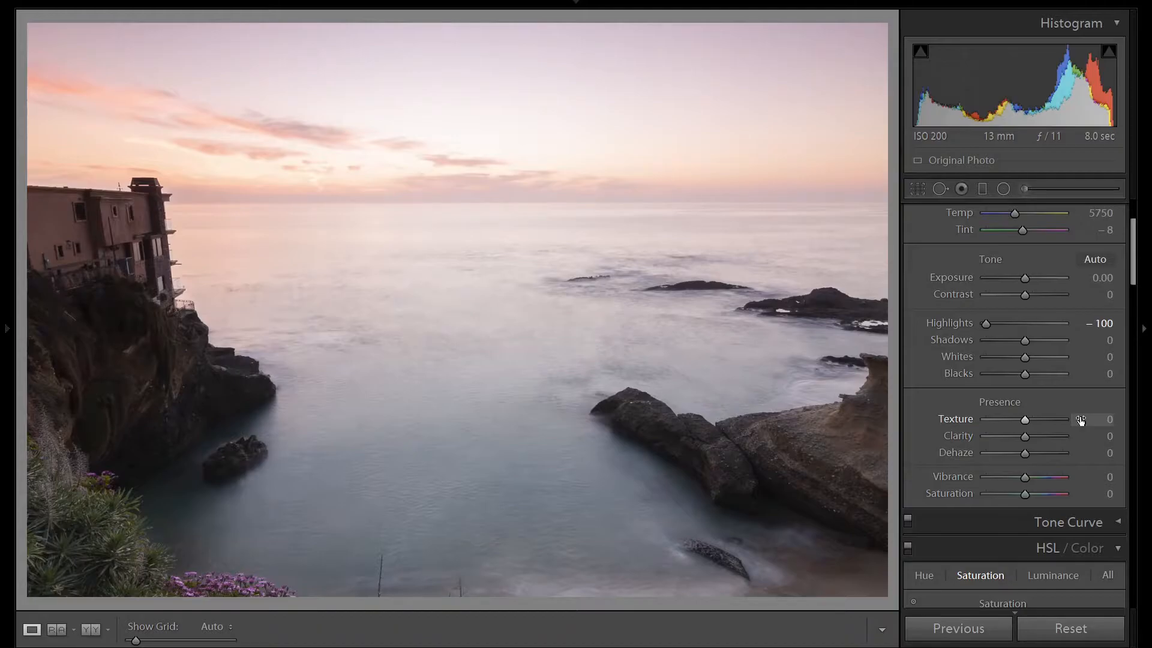
scroll(1080, 417, up, 3)
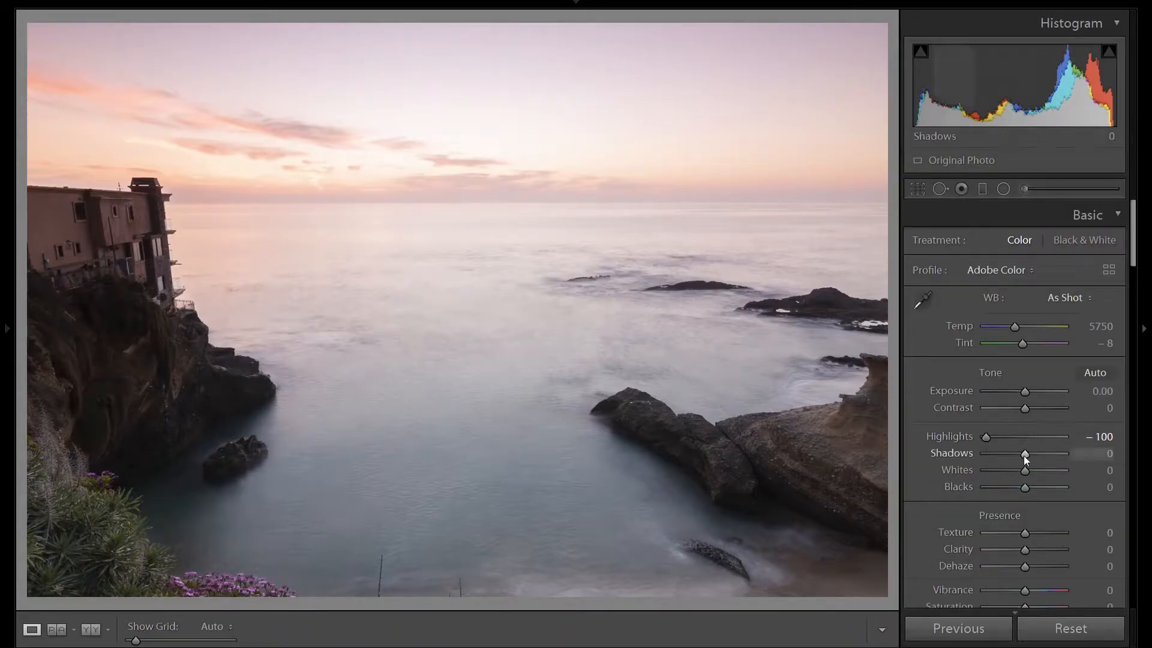
drag(1046, 455, 1067, 453)
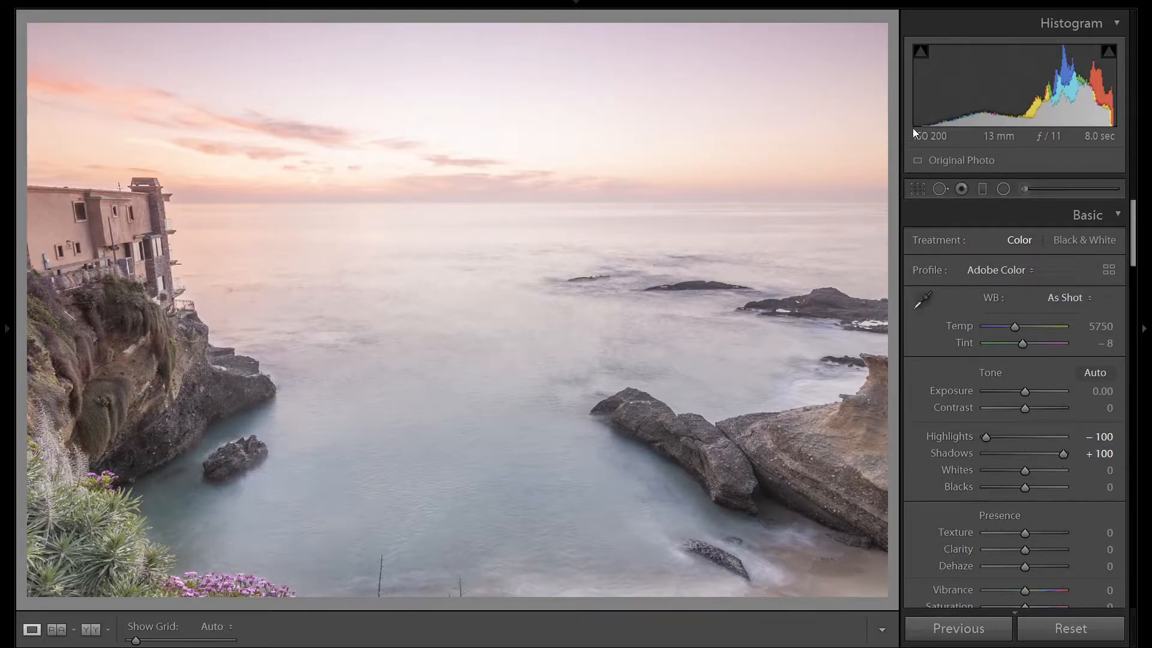
- Lower Blacks to −40, just short of shadow clipping
scroll(1024, 487, down, 8)
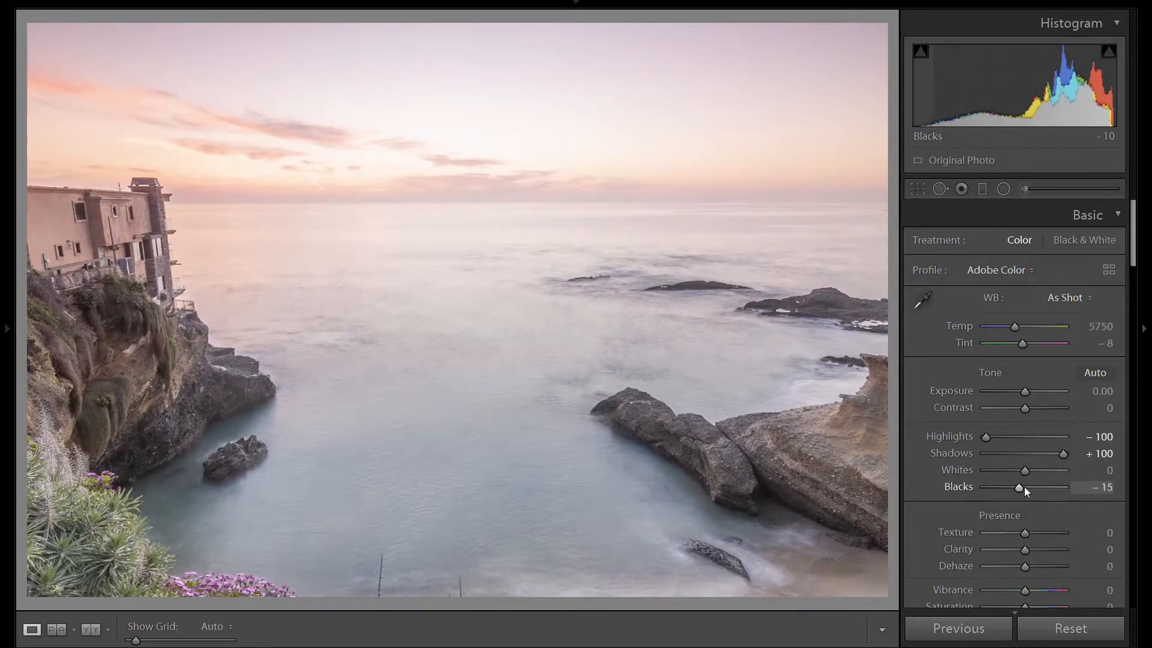
scroll(1024, 487, down, 1)
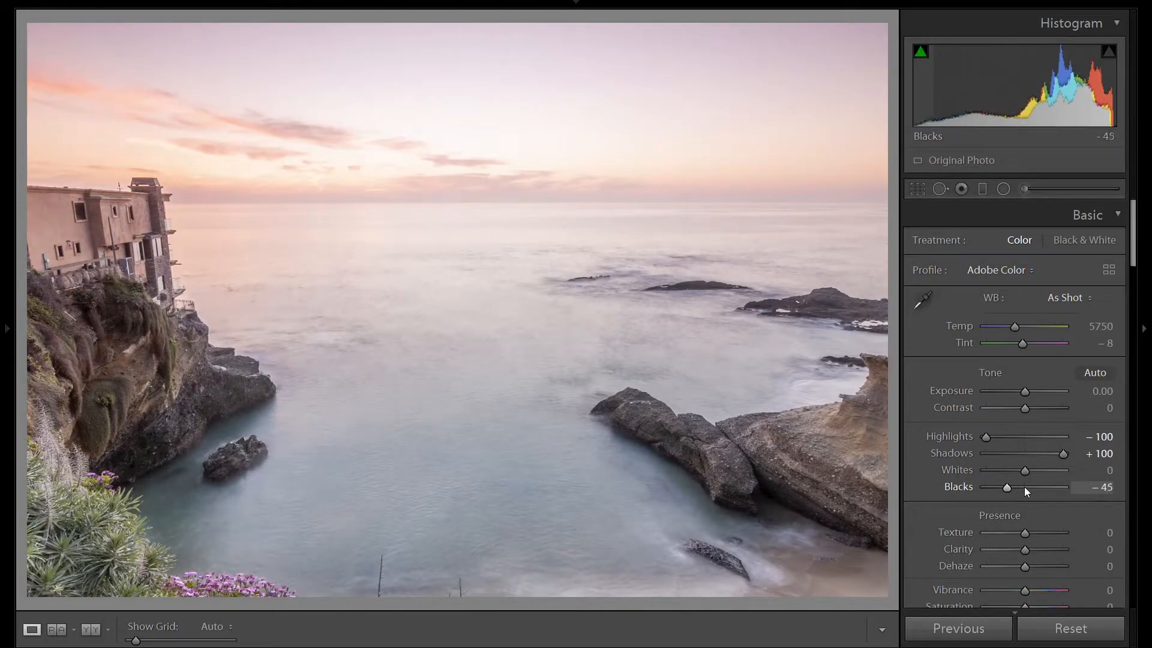
scroll(1024, 488, up, 1)
scroll(1060, 494, down, 1)
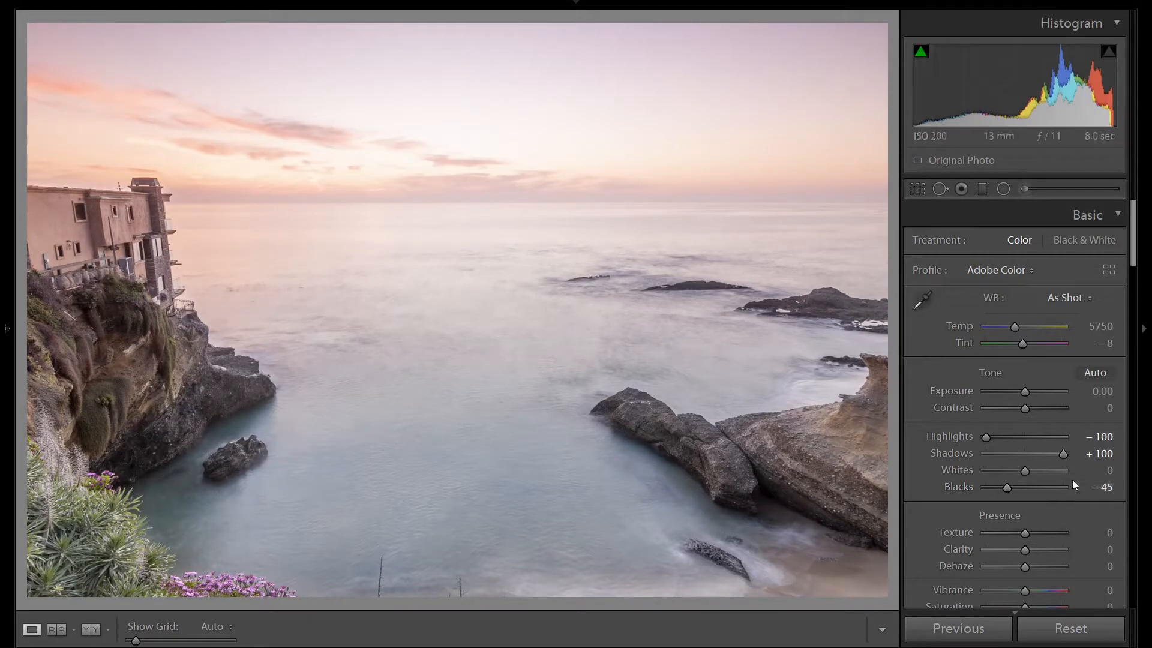
scroll(1016, 498, up, 1)
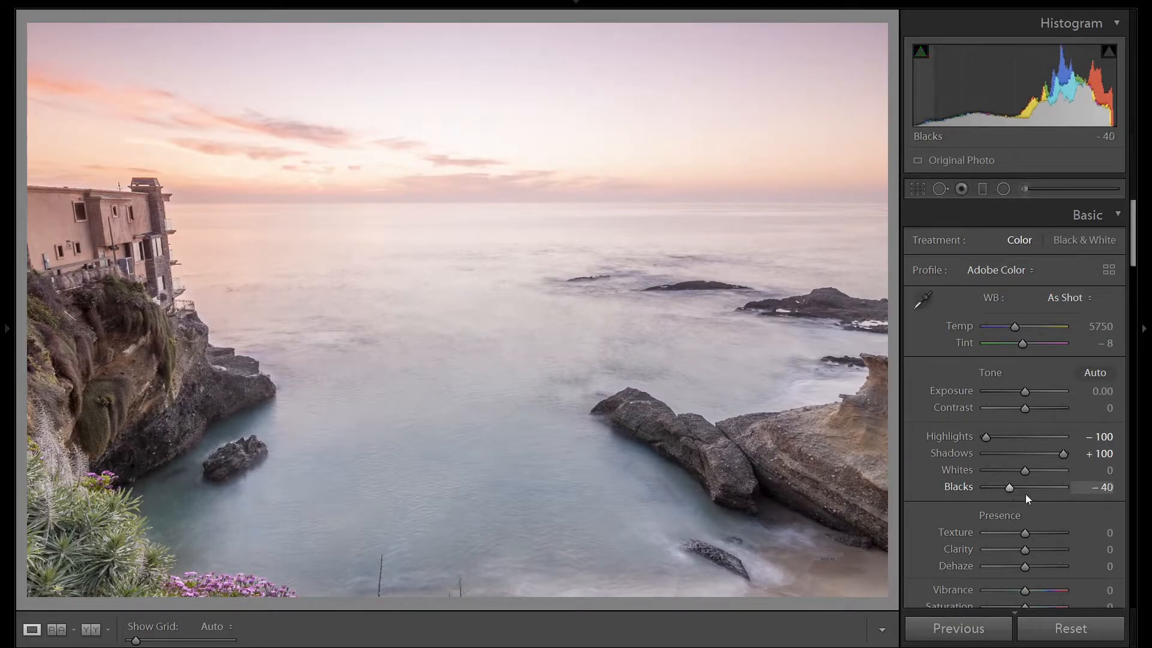
- Lower the Red luminance to −25 in the HSL adjustments
scroll(1072, 509, down, 10)
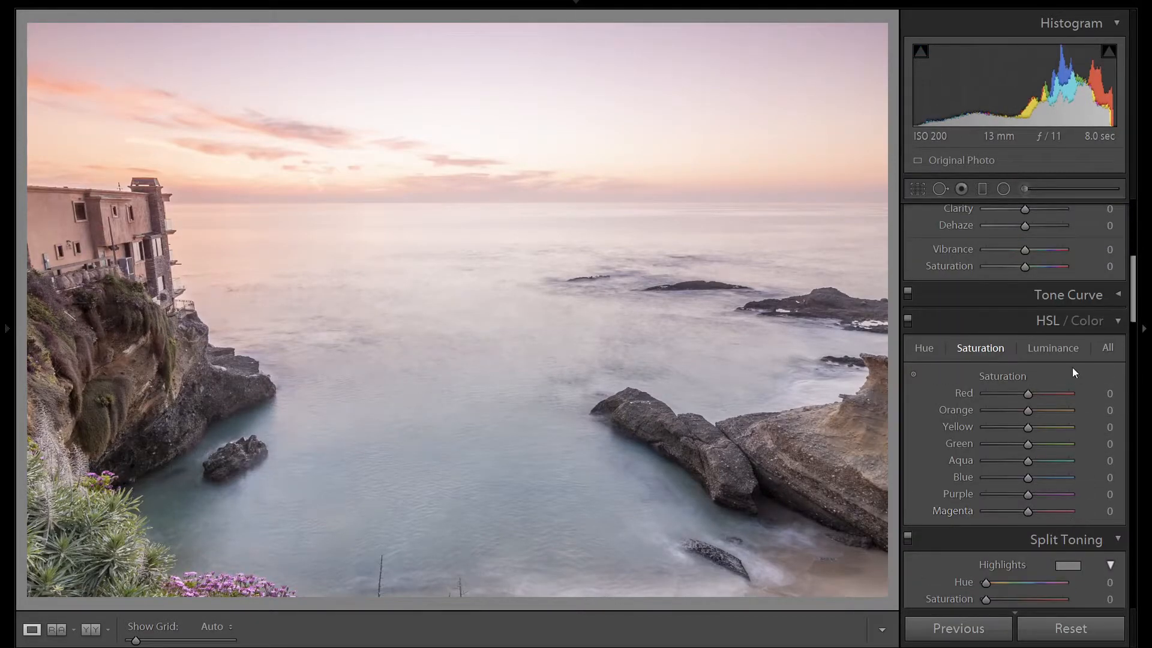
click(1060, 348)
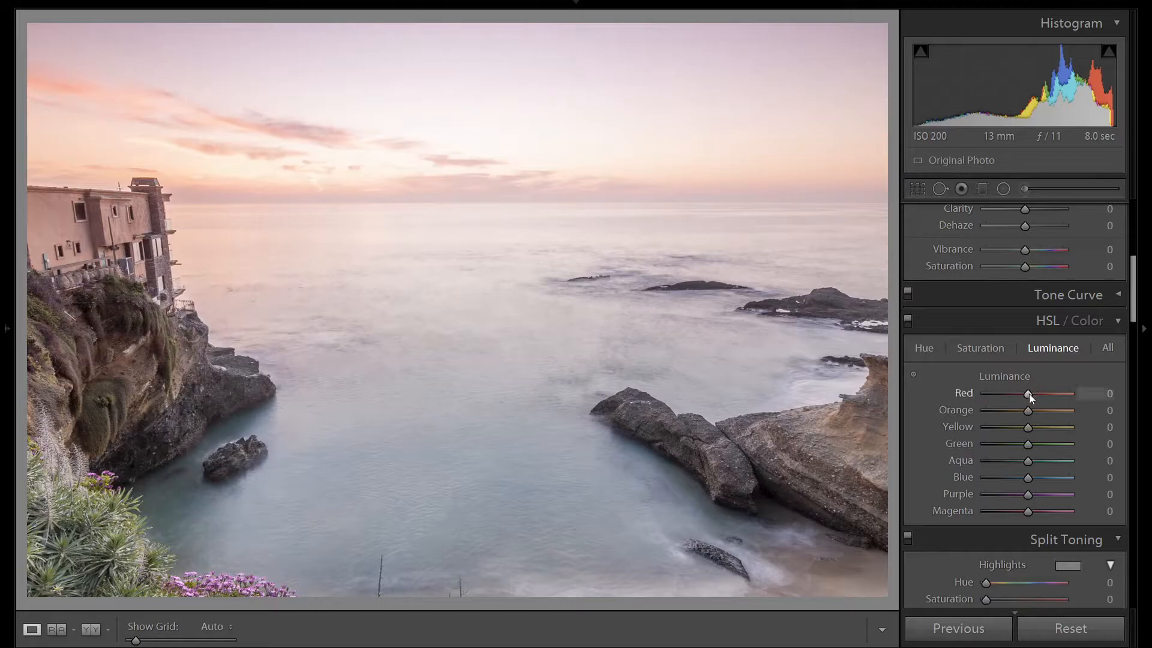
key(Down)
key(Down)
key(Down)
key(Down)
key(Down)
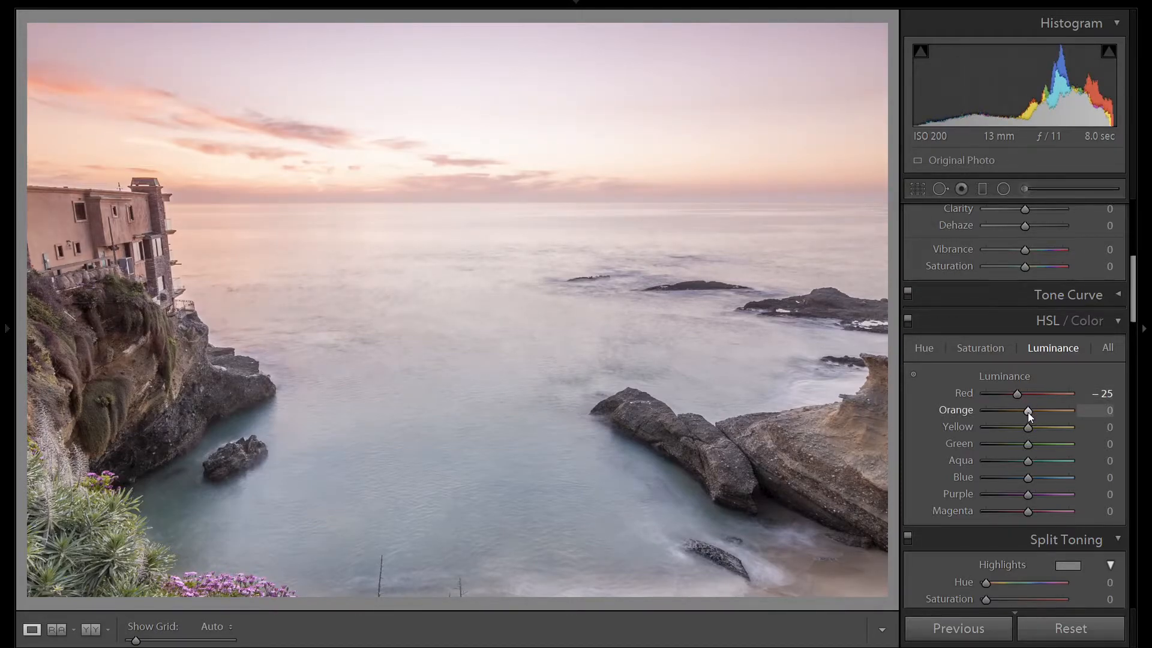
- Set the Orange luminance to −10 and the Yellow luminance to −15
key(Down)
key(Down)
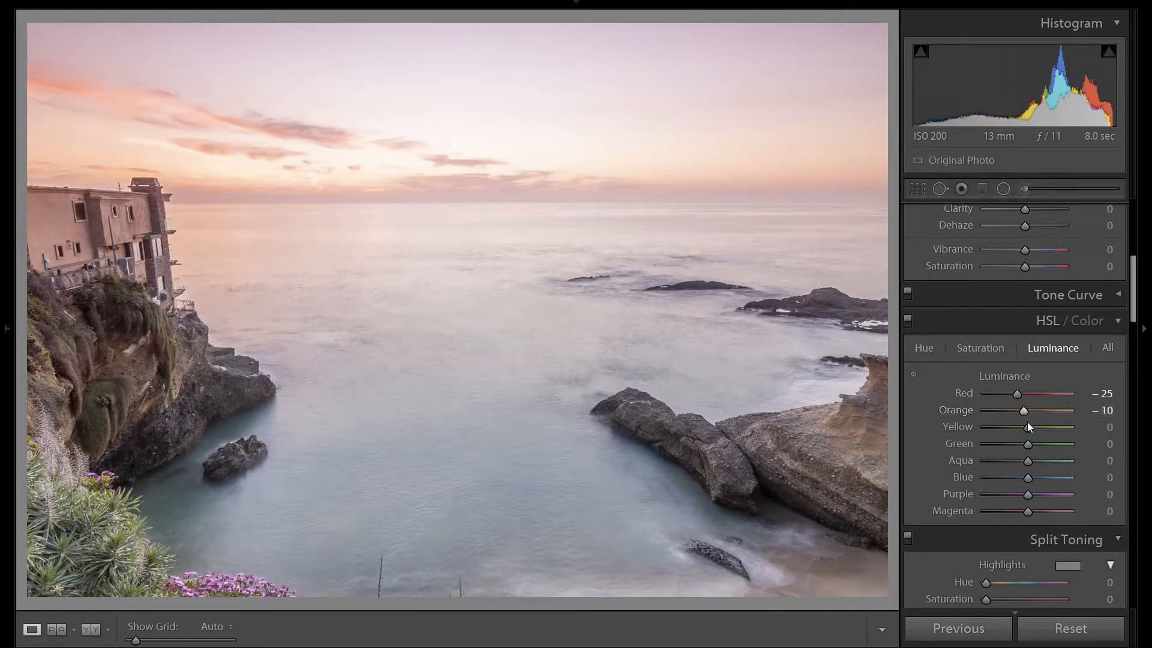
key(Down)
key(Down)
key(Down)
- Set both the Purple and the Magenta luminance to −10
key(Down)
key(Down)
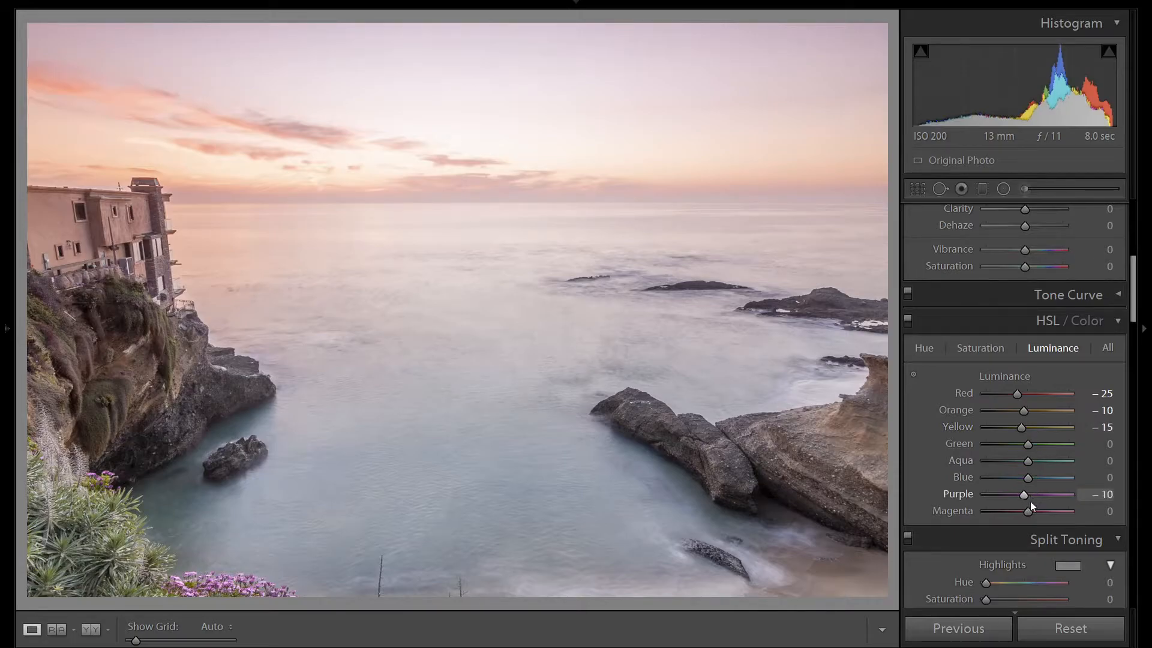
key(Down)
key(Down)
key(Down)
key(Up)
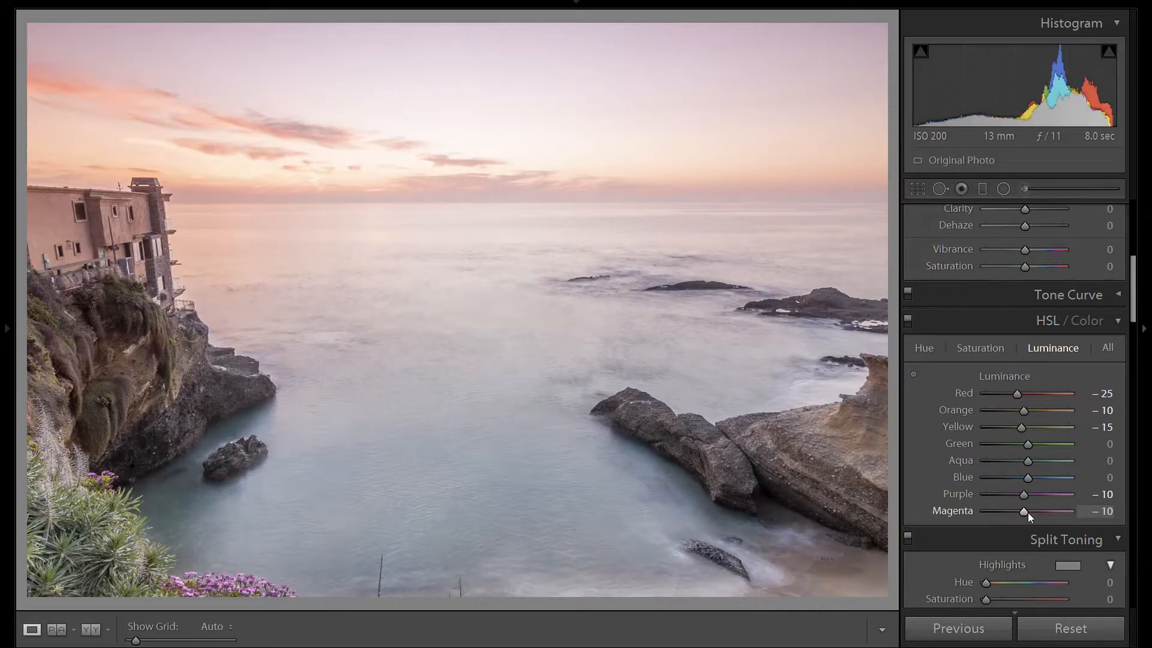
- Raise the HSL saturation of Red to +5, Orange to +10 and Yellow to +15
click(989, 352)
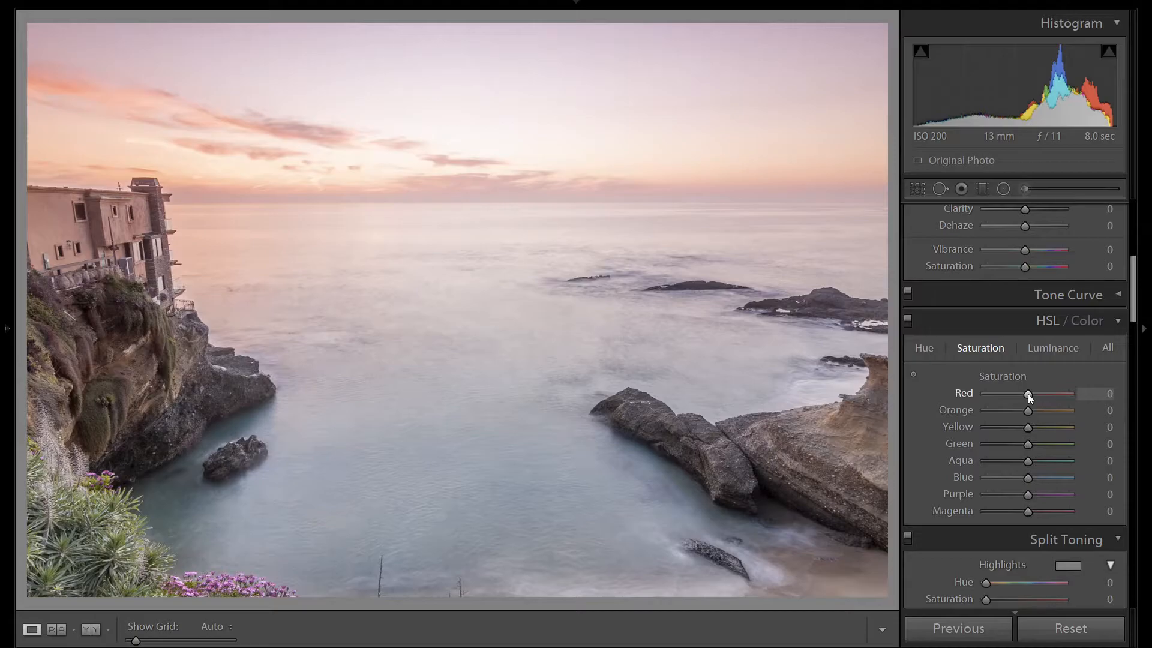
key(Up)
key(Up)
key(Up)
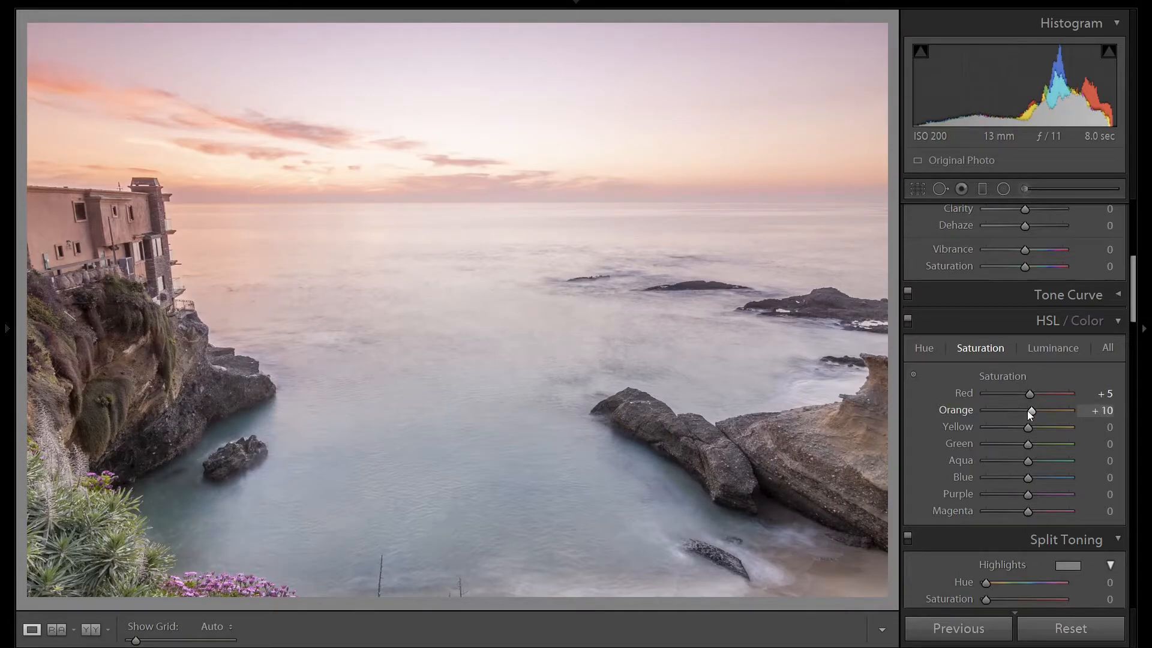
key(Up)
key(Up)
key(Up)
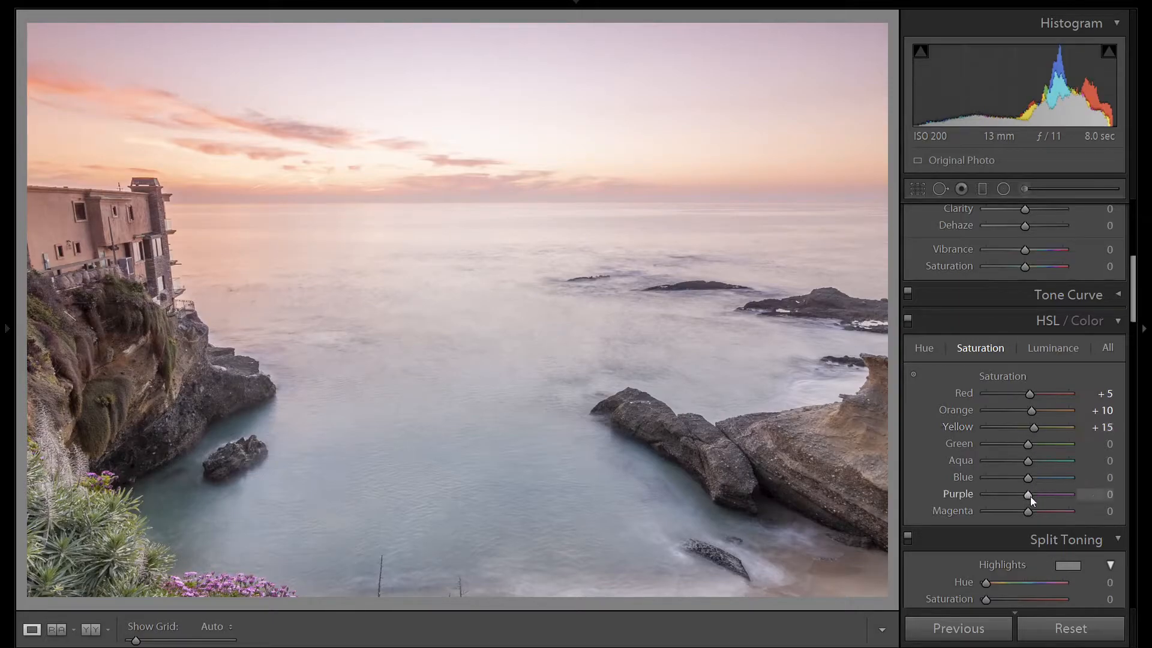
- Raise the HSL saturation of Purple and Magenta to +20 each and compare the photo with and without the HSL adjustments
key(Up)
key(Up)
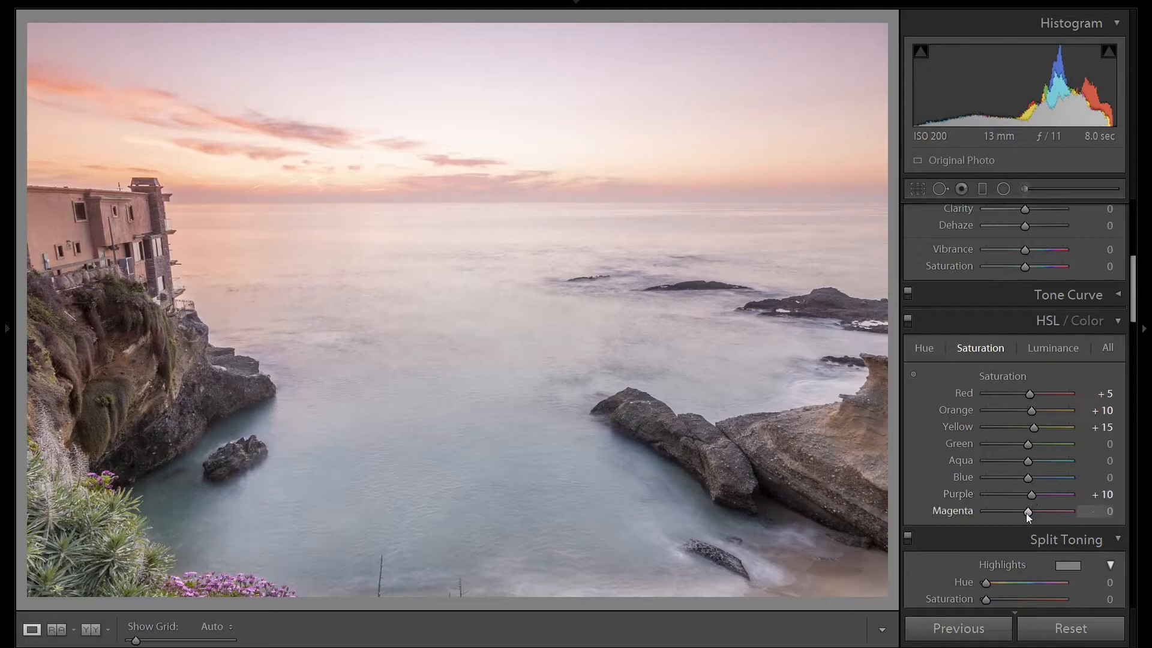
key(Up)
key(Up)
key(Up)
key(Up)
click(908, 323)
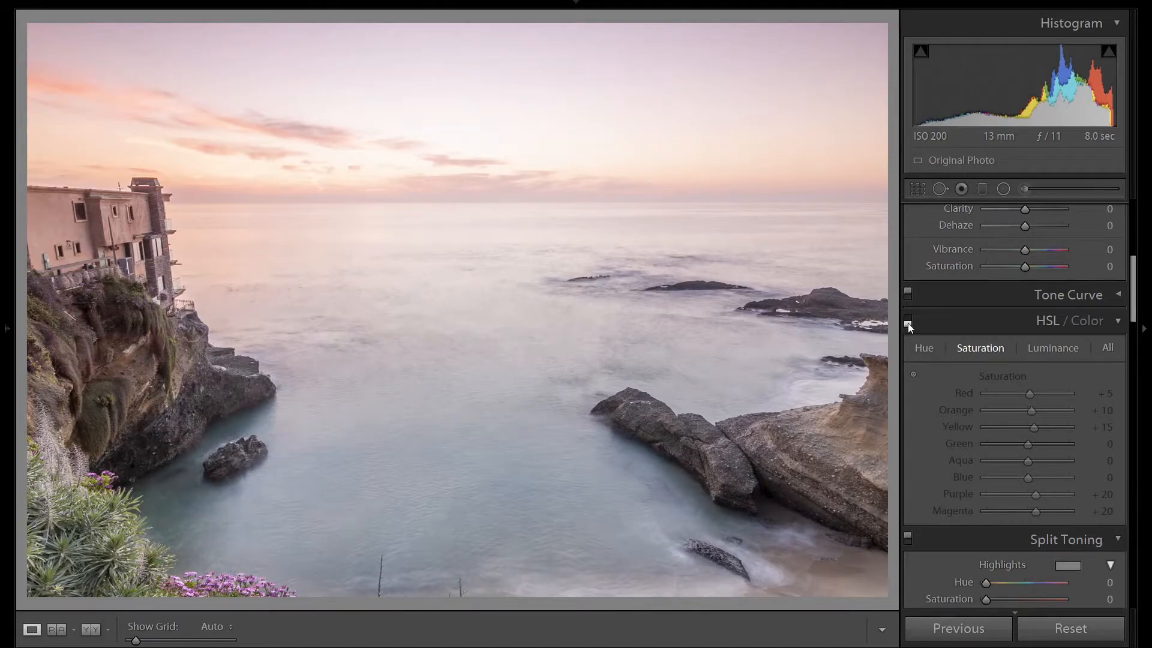
click(908, 322)
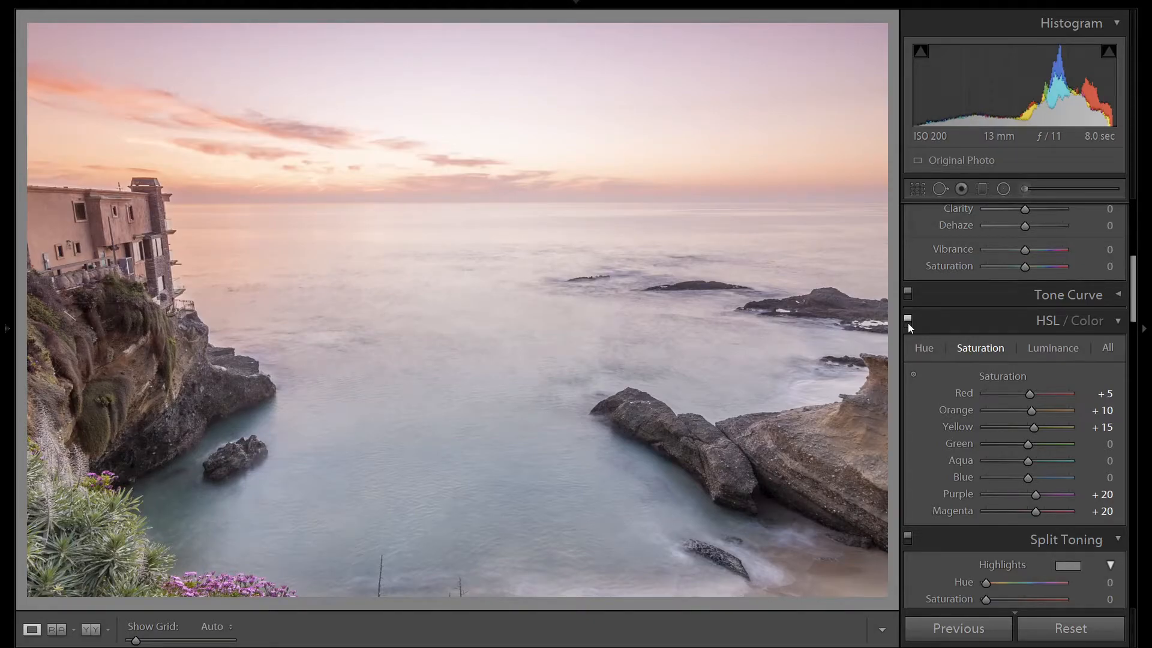
- Add a narrow graduated filter across the horizon to darken the sky, with all effects reset and Exposure at −0.30
click(983, 189)
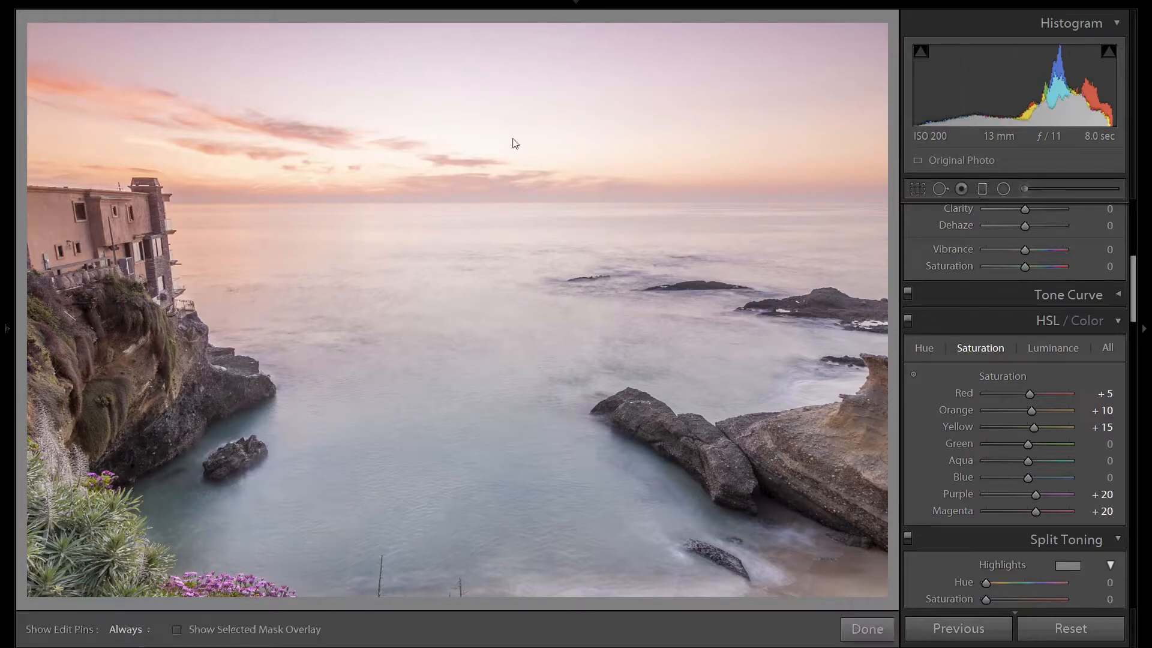
drag(493, 168, 485, 225)
double_click(930, 247)
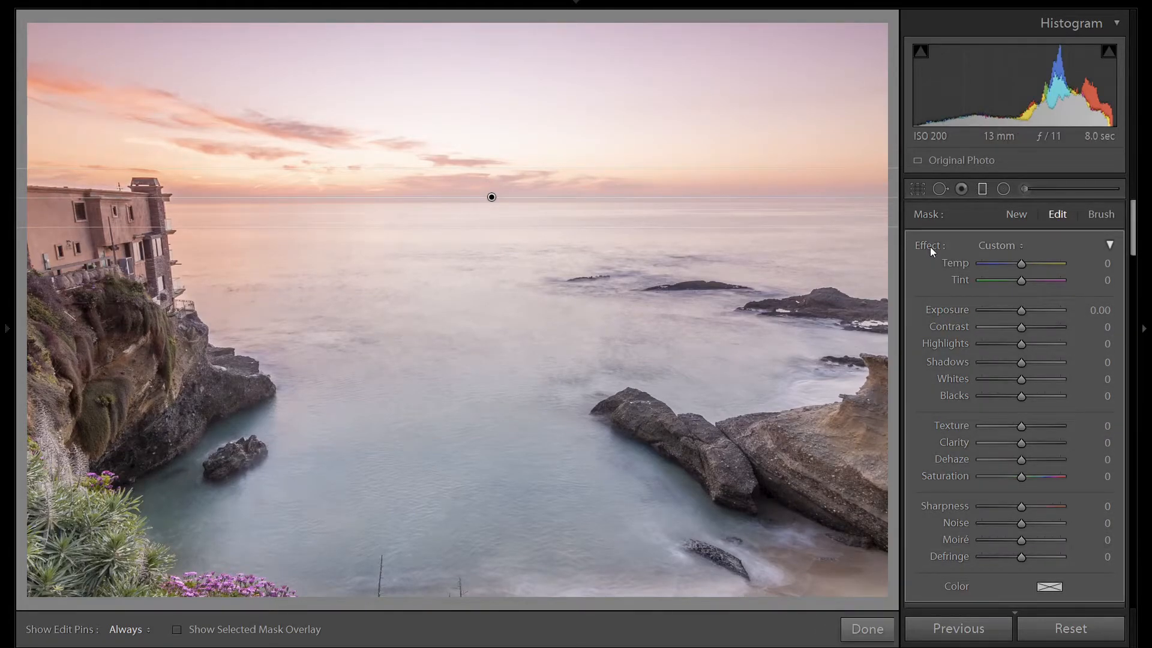
click(1020, 309)
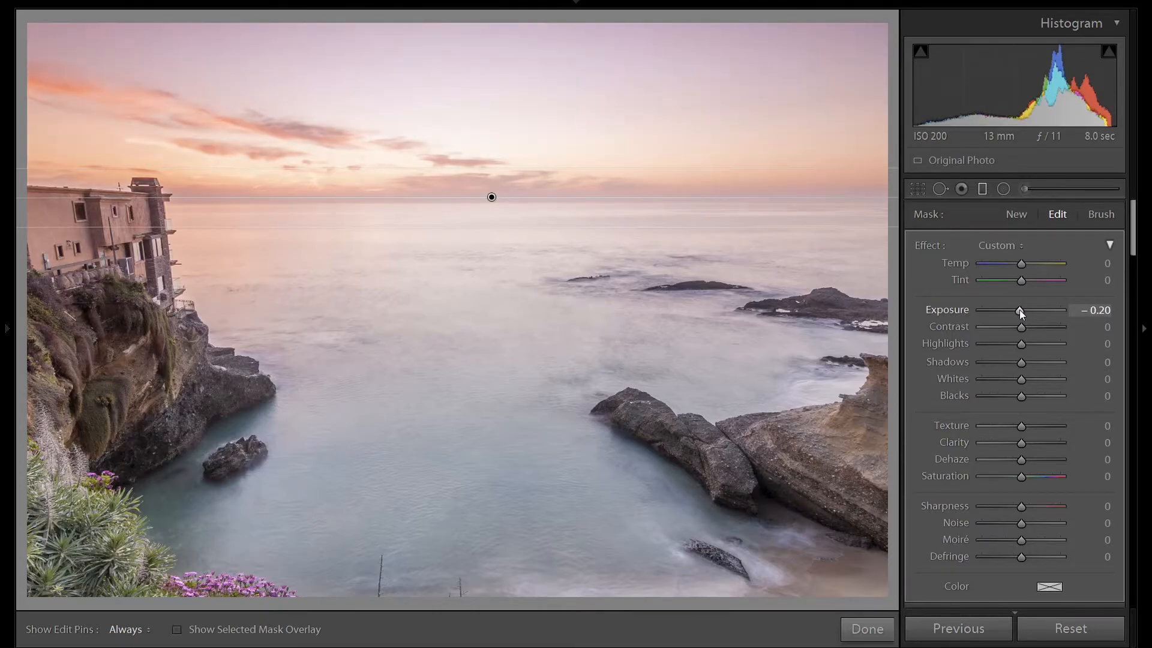
key(Down)
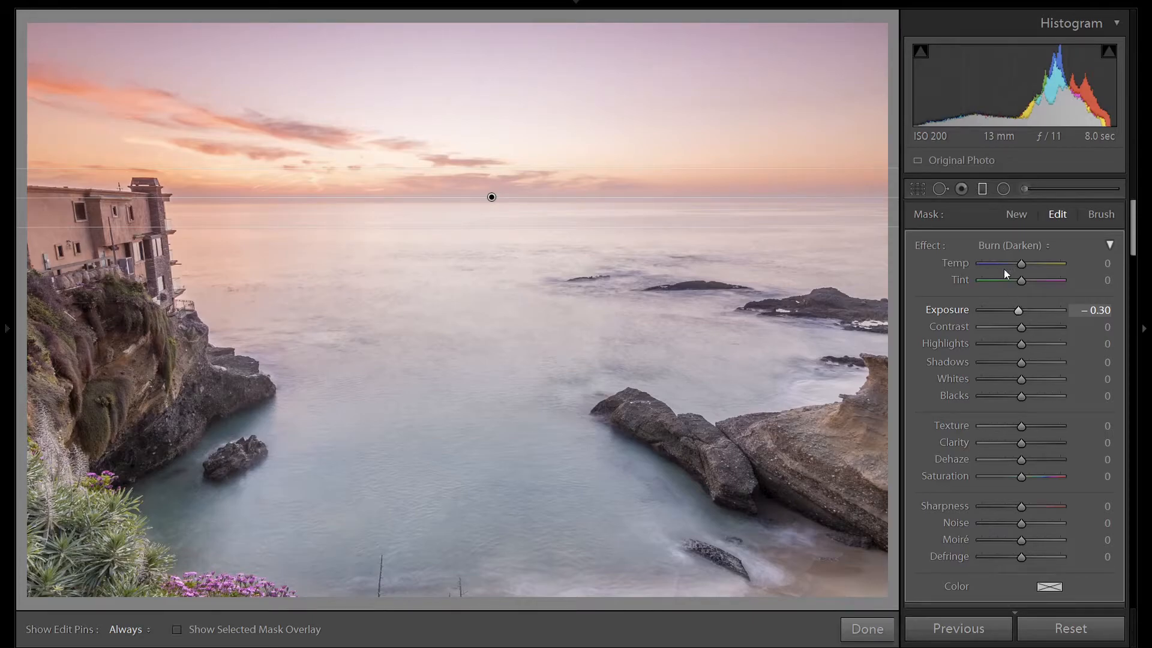
click(983, 192)
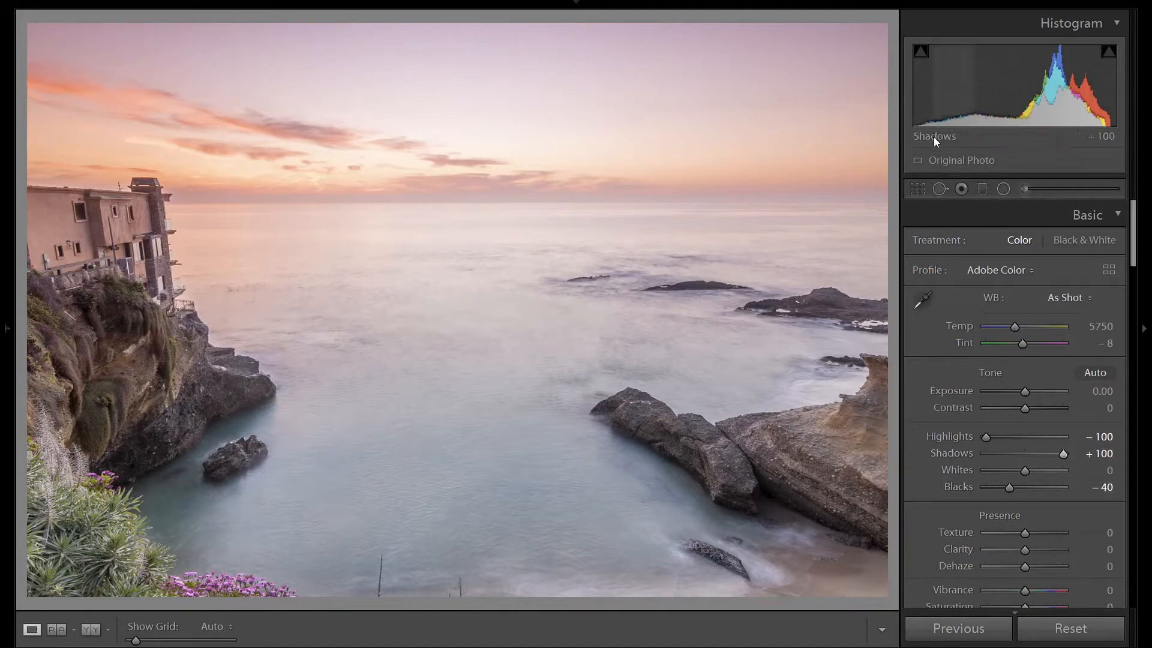
- Darken the brighter right part of the sky with a large radial filter at −0.30 exposure
click(1004, 194)
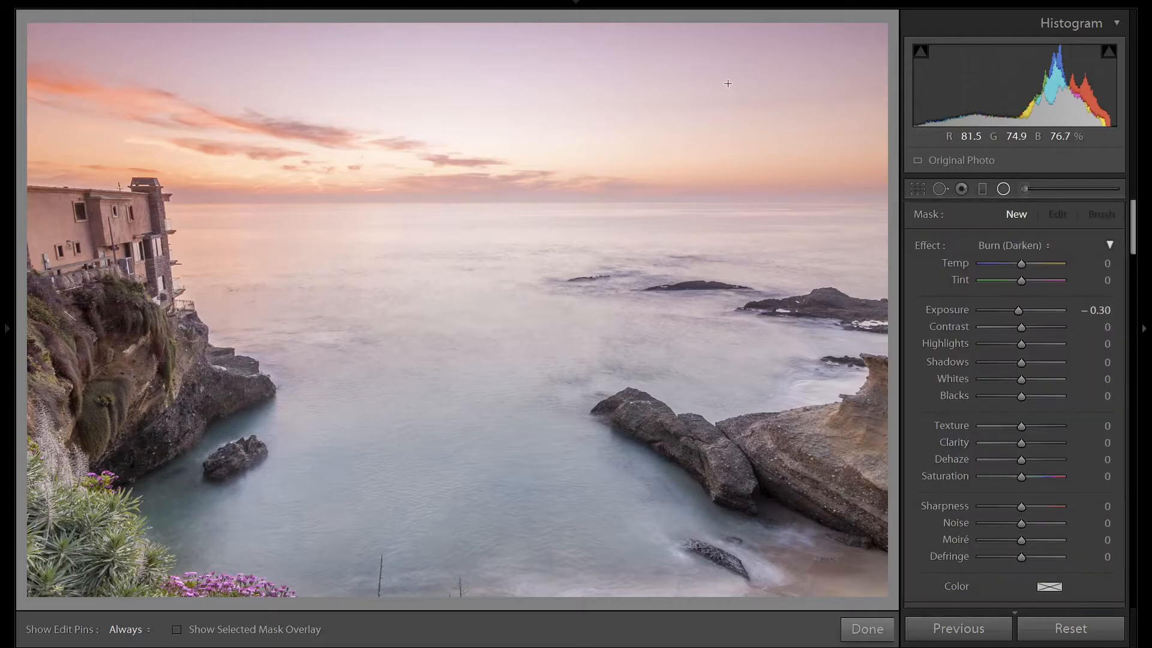
drag(728, 84, 210, 183)
drag(558, 113, 516, 104)
double_click(931, 247)
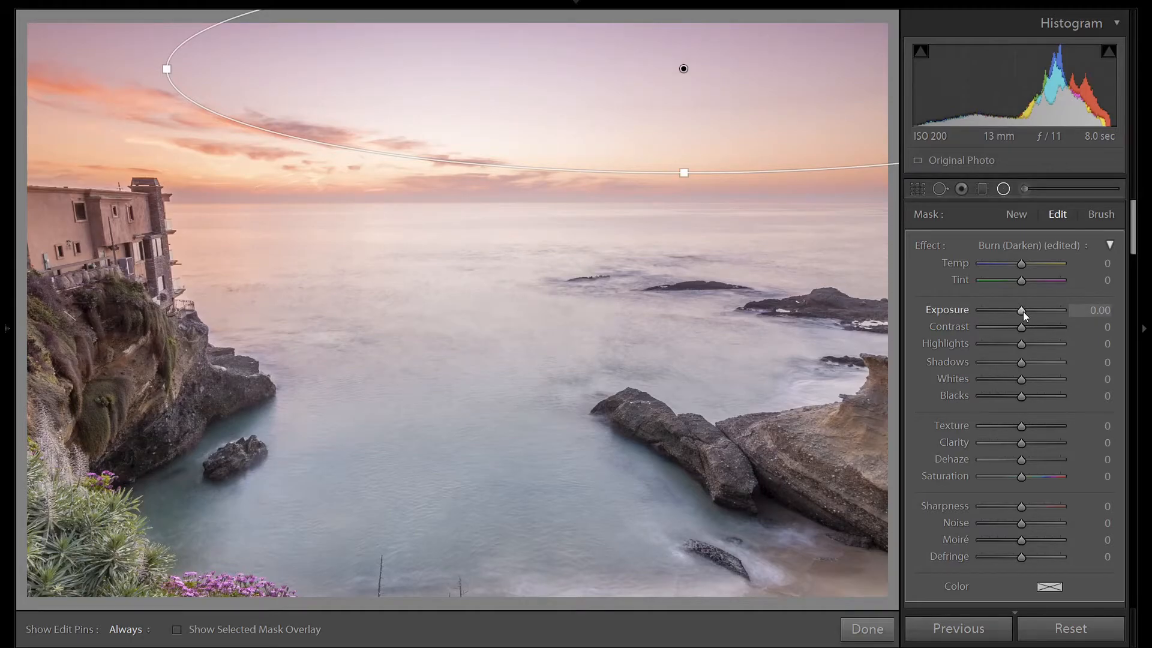
key(ctrl+z)
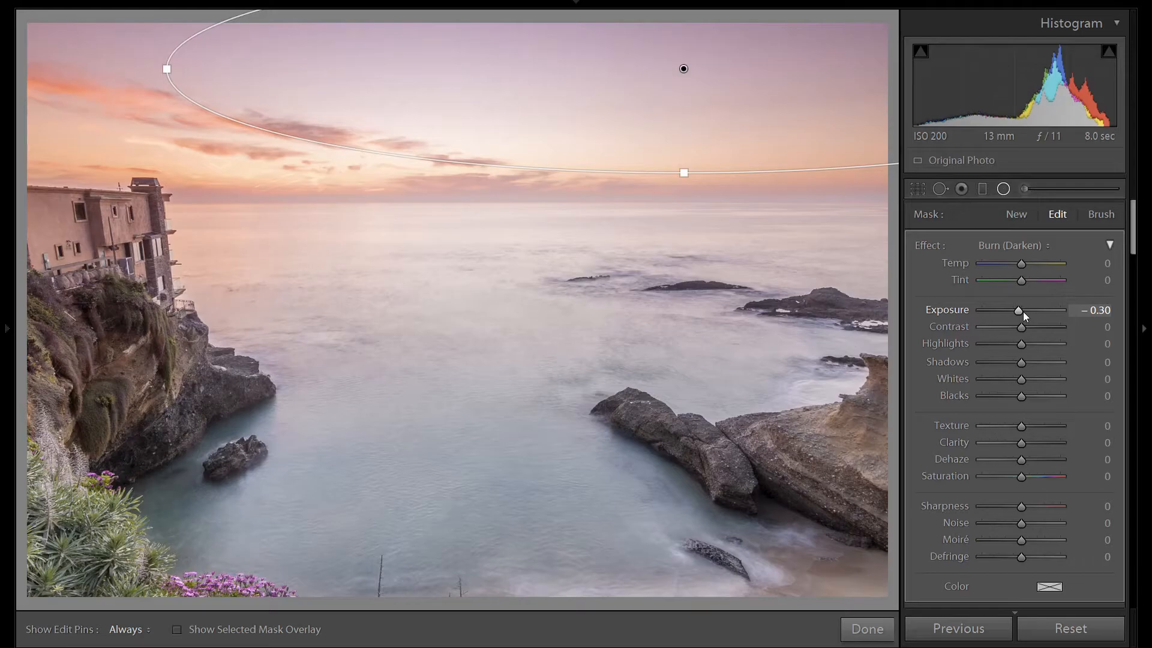
key(shift+m)
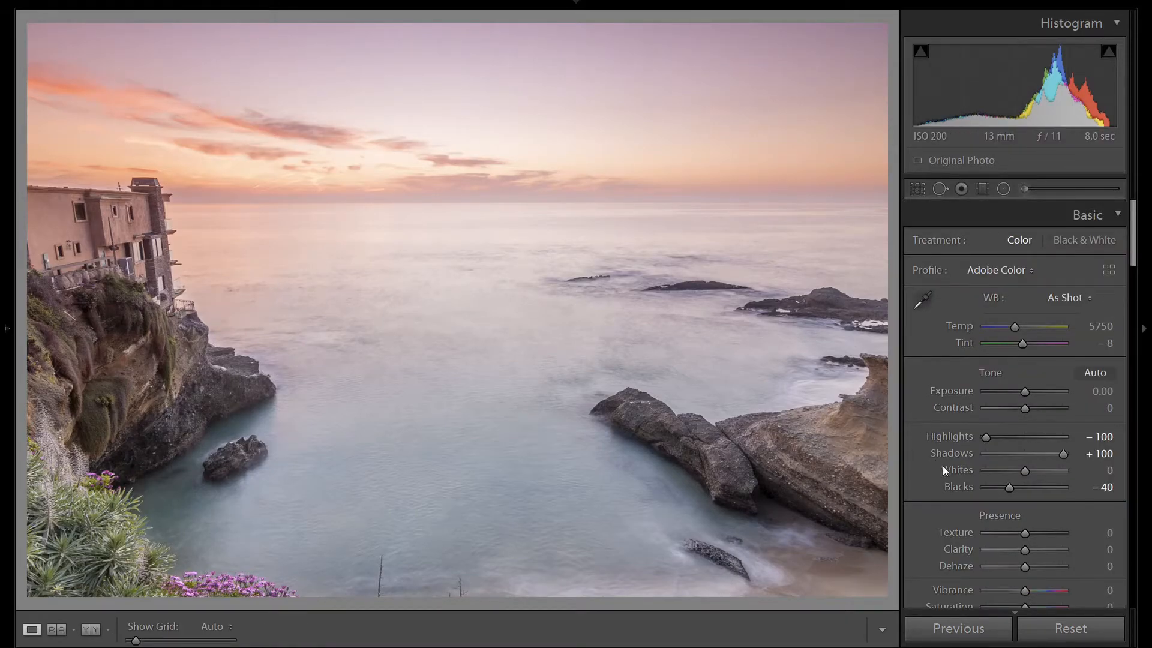
- Paint an adjustment brush mask over the large rocks on the right shore, with the mask overlay shown
click(1024, 188)
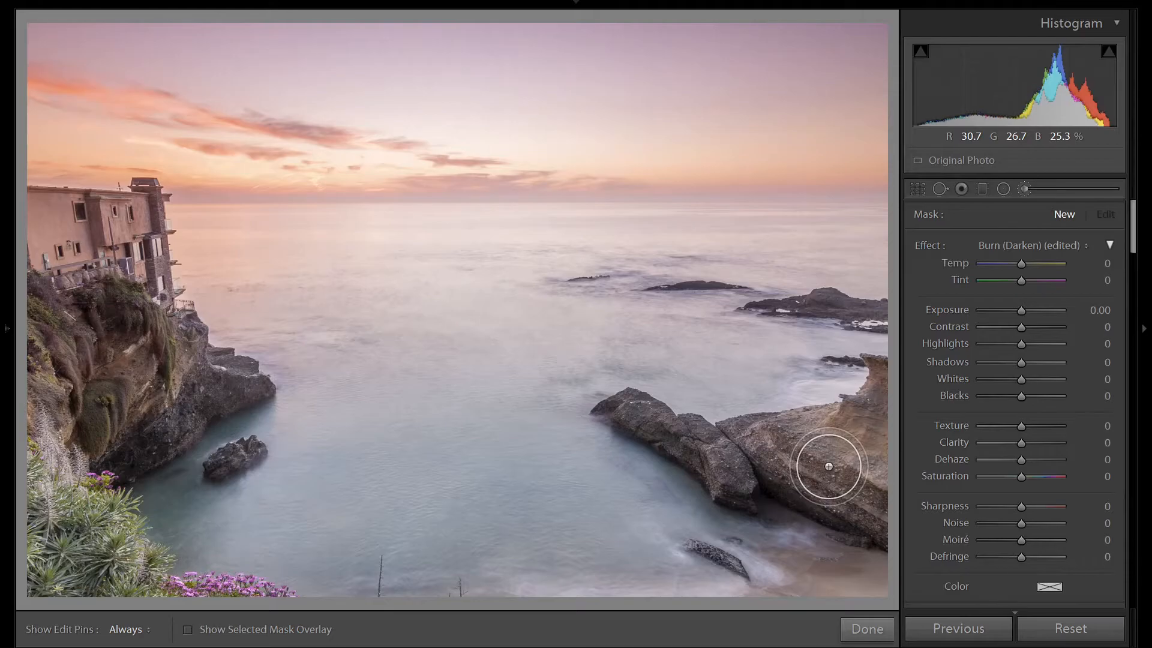
key(o)
key(h)
mouse_move(828, 462)
mouse_down()
mouse_move(735, 456)
mouse_move(861, 432)
mouse_move(882, 395)
mouse_move(872, 496)
mouse_move(834, 499)
mouse_move(630, 412)
mouse_up()
key(h)
key(h)
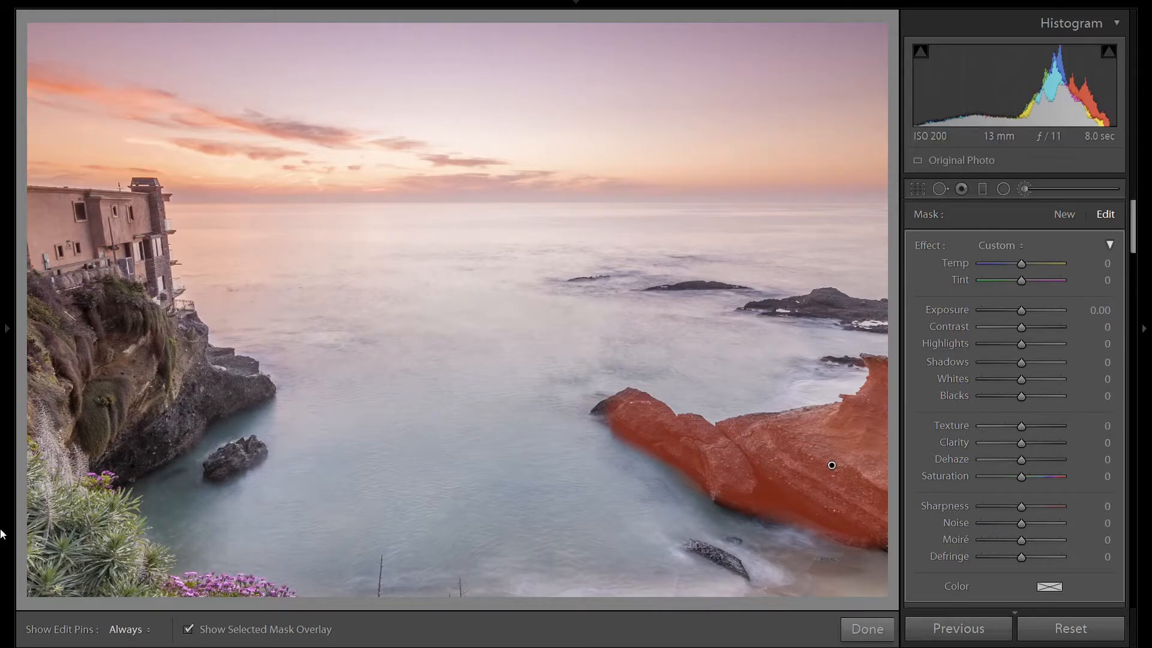
- Extend the brush mask over the plants, cliff and building on the left, trim its spill onto the water, and raise its Texture
key(h)
mouse_move(64, 514)
mouse_down()
mouse_move(153, 600)
mouse_move(231, 631)
mouse_up()
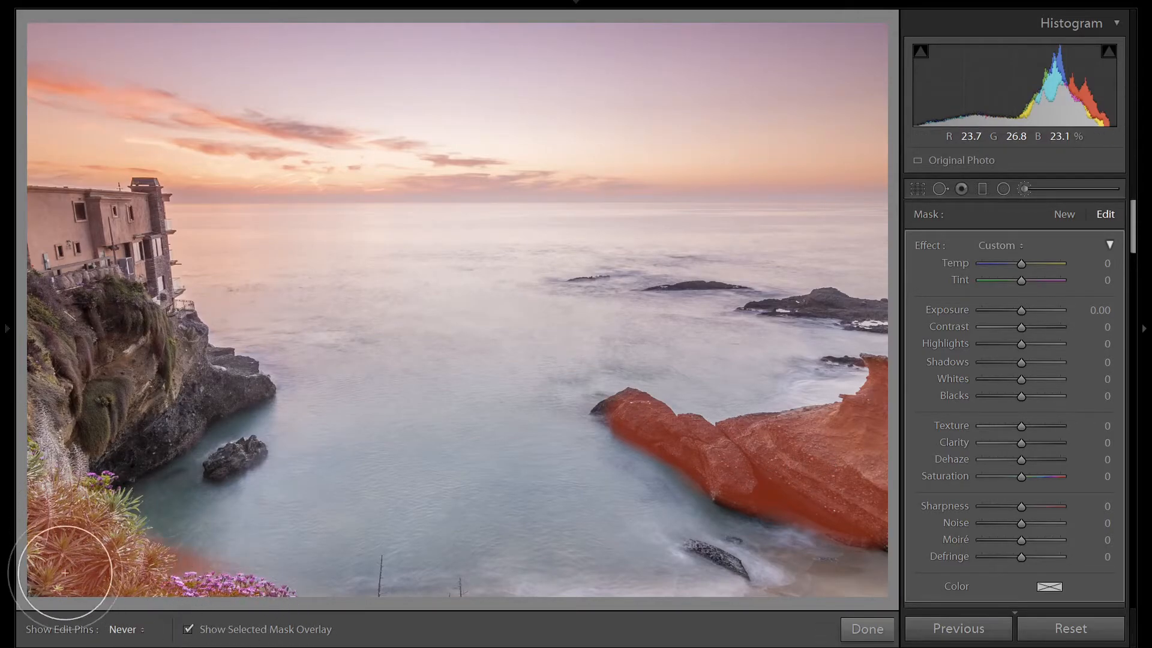
mouse_move(98, 412)
mouse_down()
mouse_move(214, 381)
mouse_move(172, 378)
mouse_move(123, 244)
mouse_move(97, 240)
mouse_move(38, 306)
mouse_move(110, 231)
mouse_move(167, 381)
mouse_move(116, 398)
mouse_move(38, 540)
mouse_move(114, 585)
mouse_move(183, 580)
mouse_up()
key(alt)
mouse_move(192, 528)
mouse_down()
mouse_move(185, 557)
mouse_move(204, 554)
mouse_move(216, 522)
mouse_move(147, 489)
mouse_move(298, 408)
mouse_up()
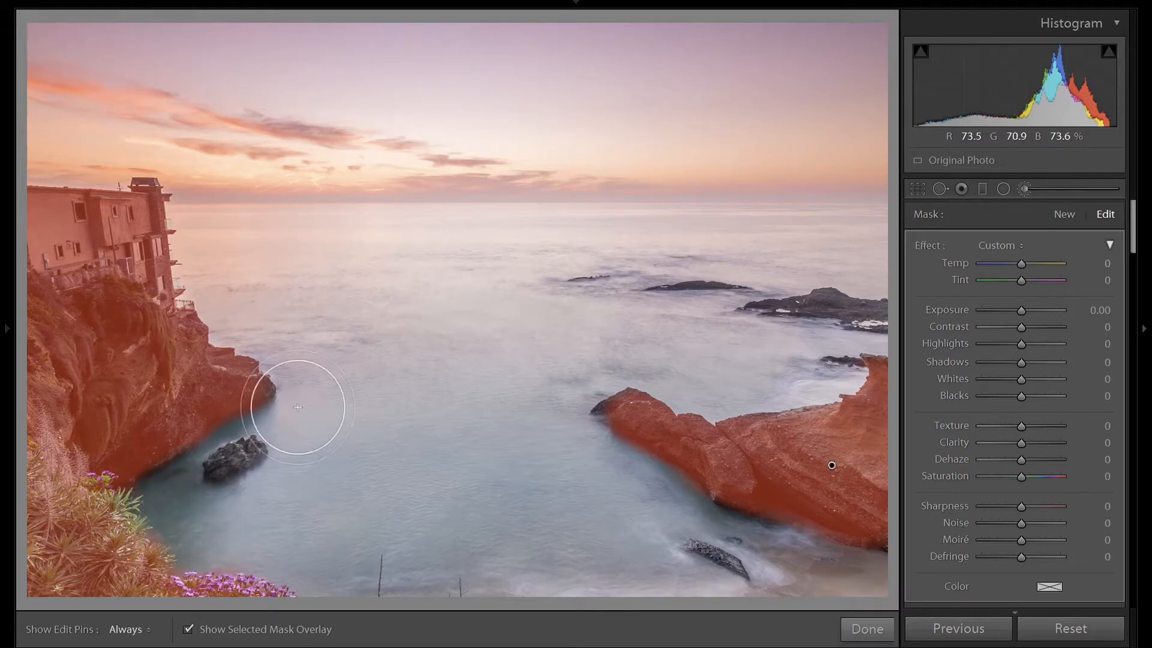
key(o)
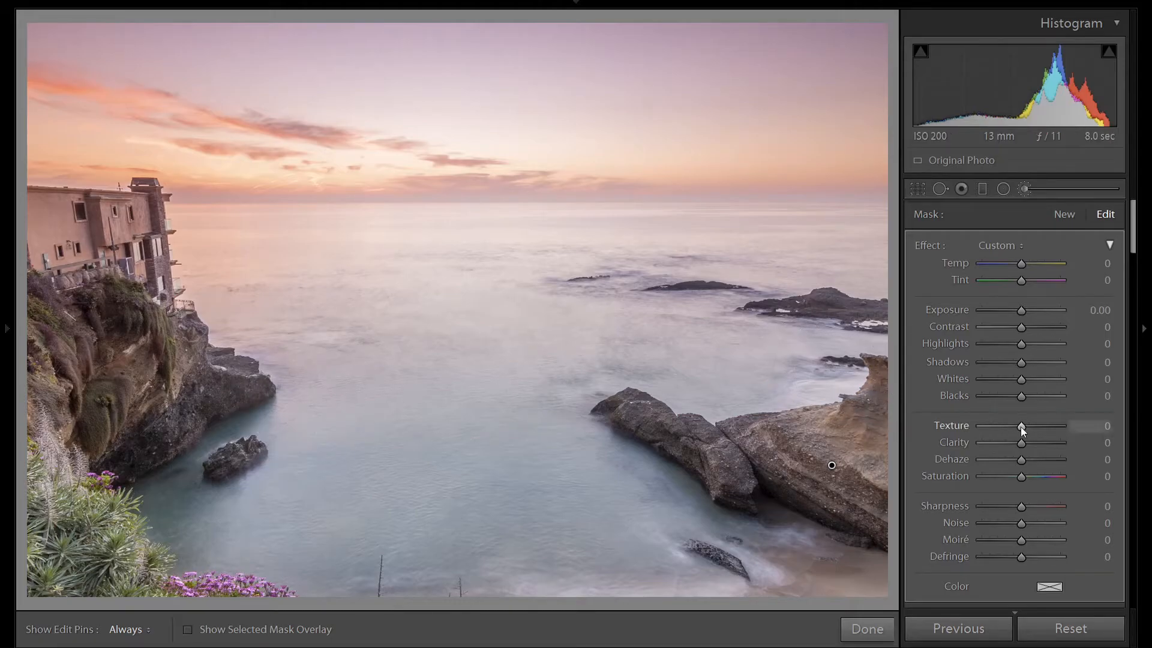
drag(1020, 427, 1032, 426)
- Create a new brush mask covering the plants and flowers in the lower-left foreground, checking its coverage with the overlay
click(1062, 214)
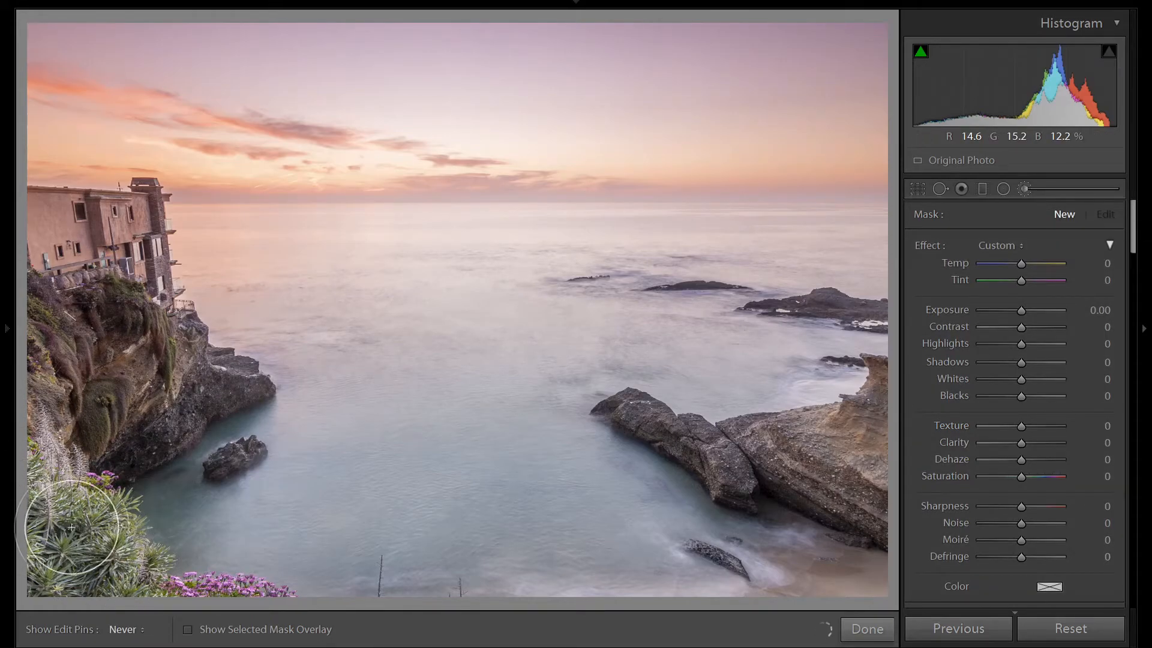
mouse_move(74, 549)
mouse_down()
mouse_move(158, 605)
mouse_move(261, 628)
mouse_move(202, 625)
mouse_move(99, 587)
mouse_move(54, 525)
mouse_move(42, 474)
mouse_up()
key(o)
key(h)
key(h)
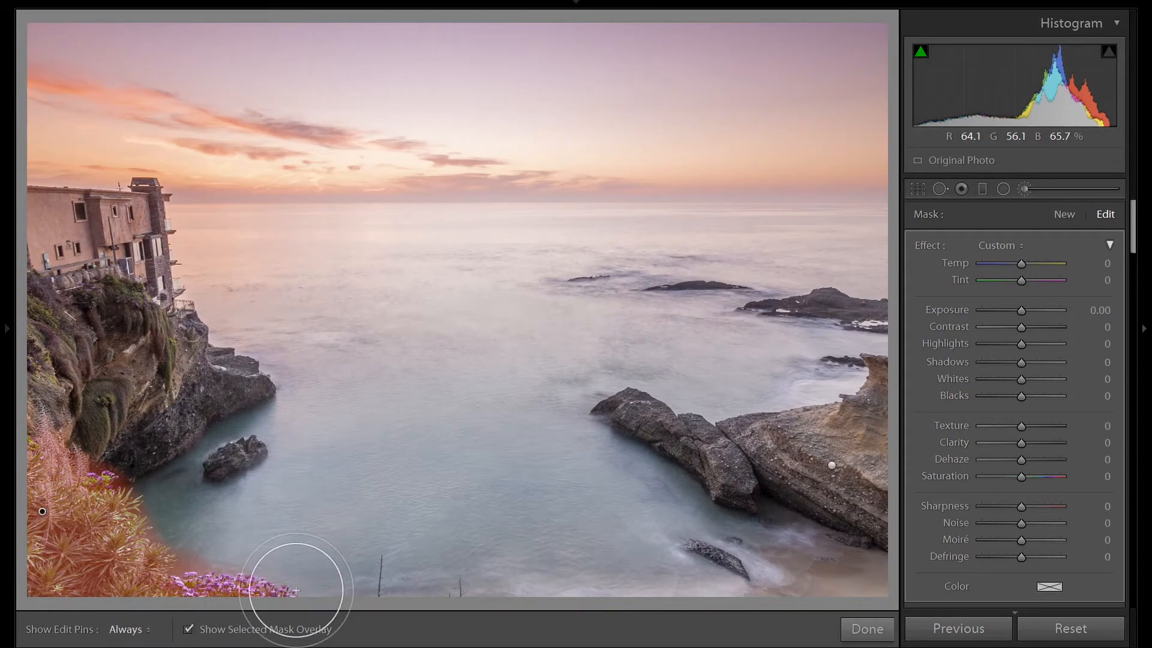
key(h)
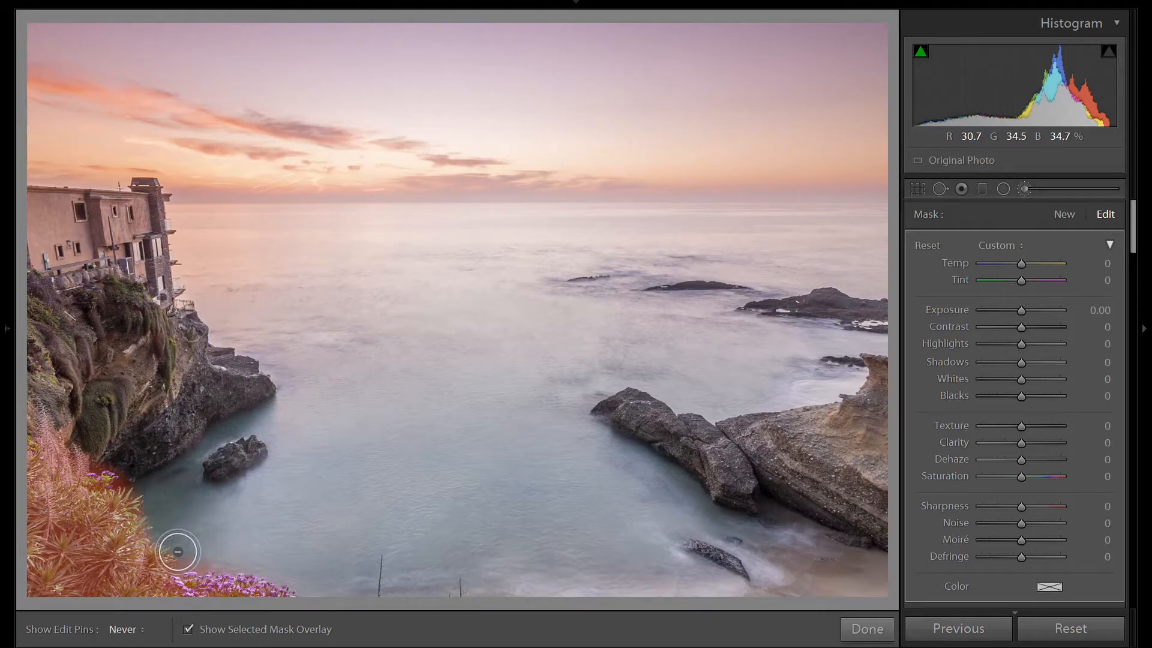
key(h)
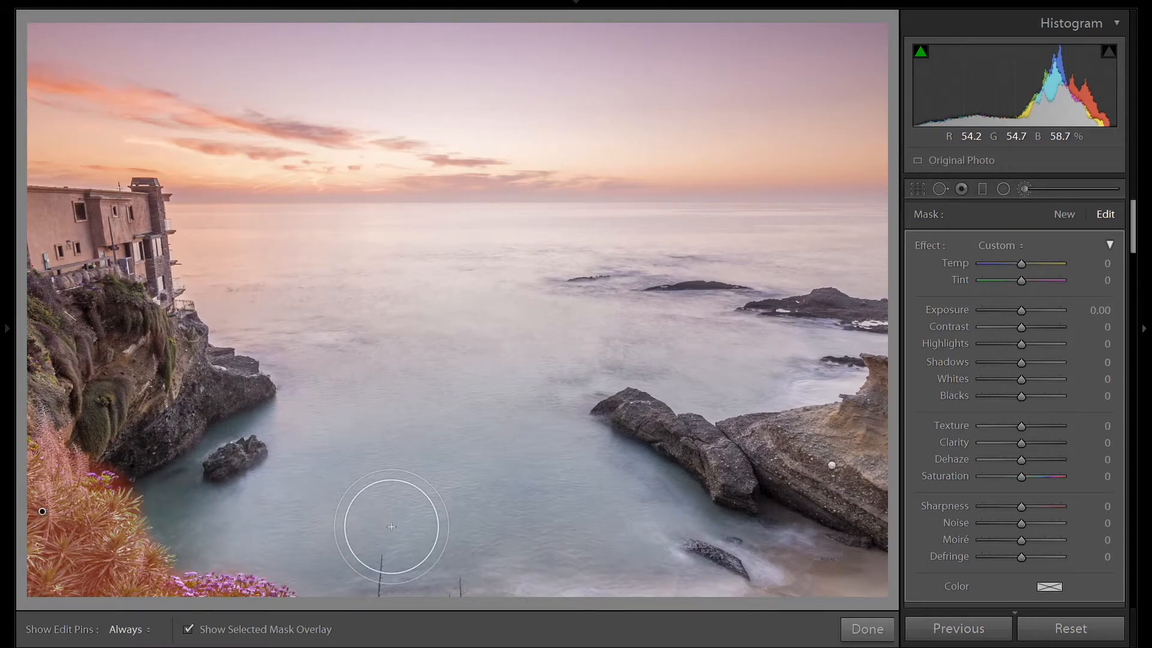
- Hide the mask overlay, raise the Saturation of the foreground plants mask and finish the brush adjustments
key(o)
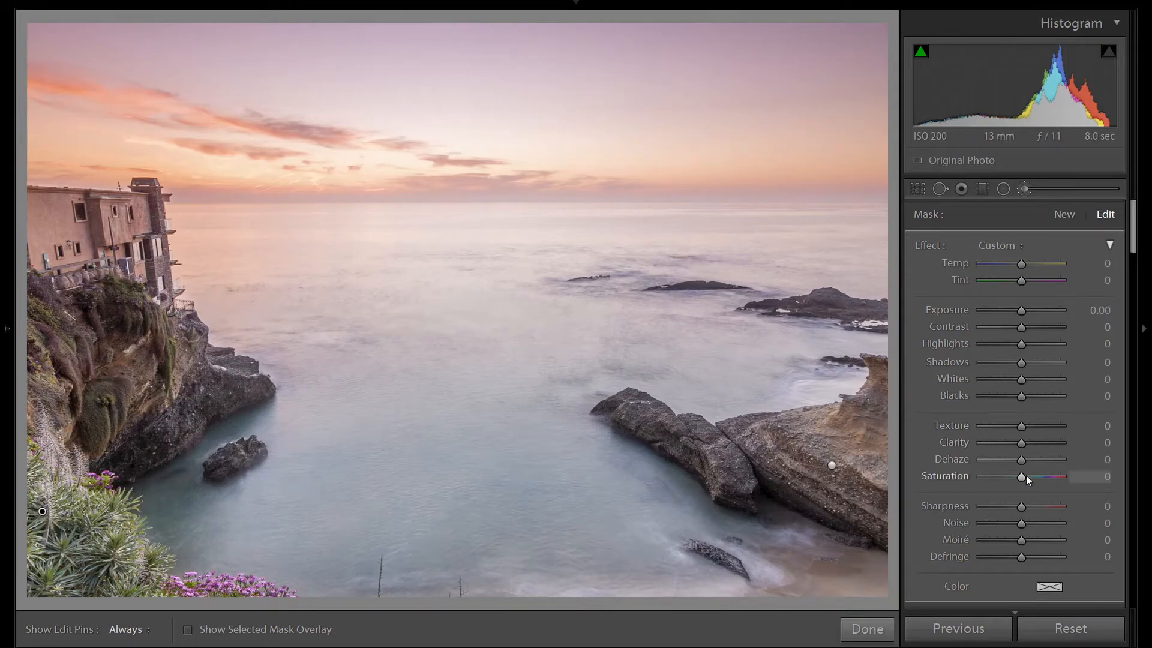
drag(1026, 477, 1034, 476)
click(1023, 187)
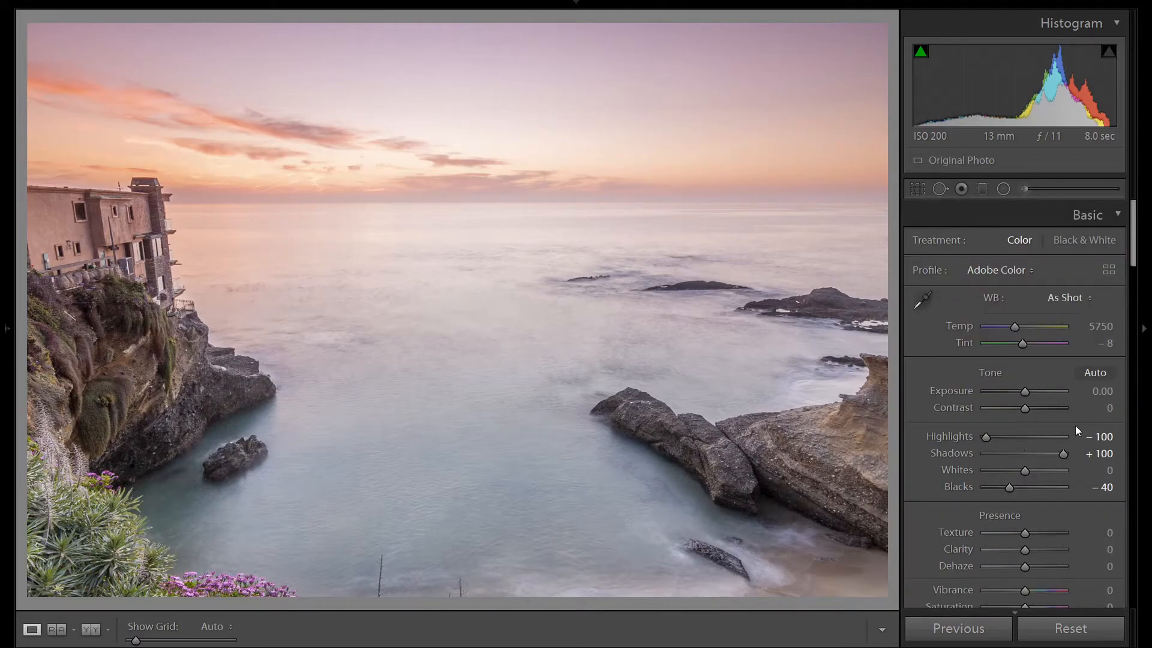
- Raise the Green saturation to +100 in the HSL adjustments
scroll(1066, 398, down, 10)
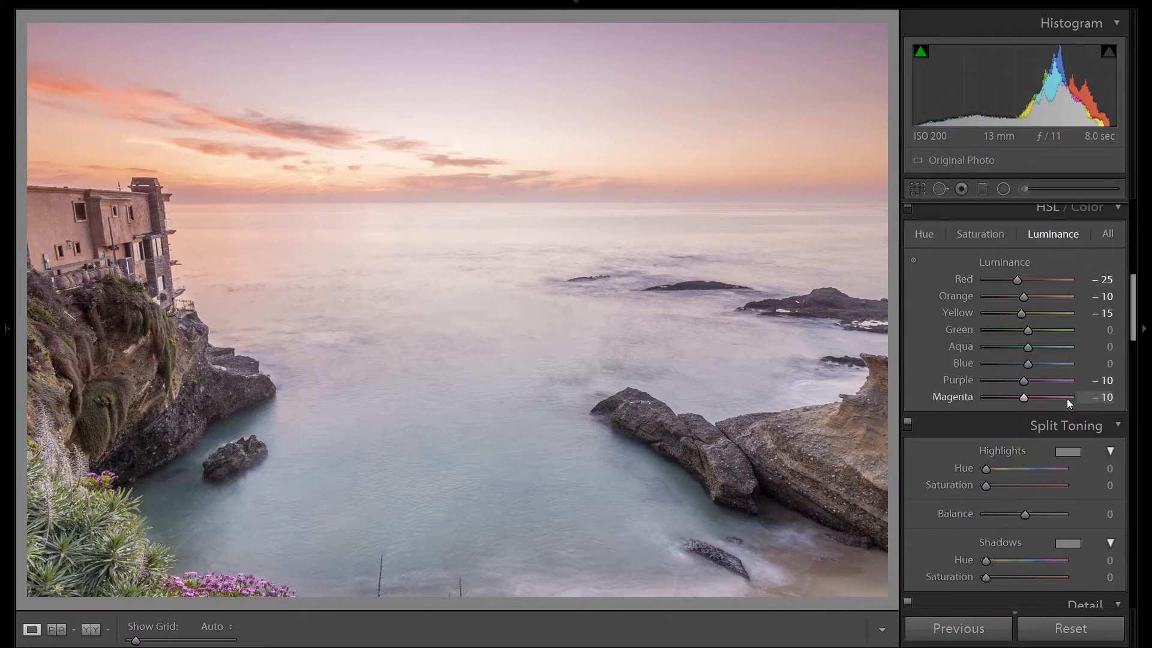
click(1107, 233)
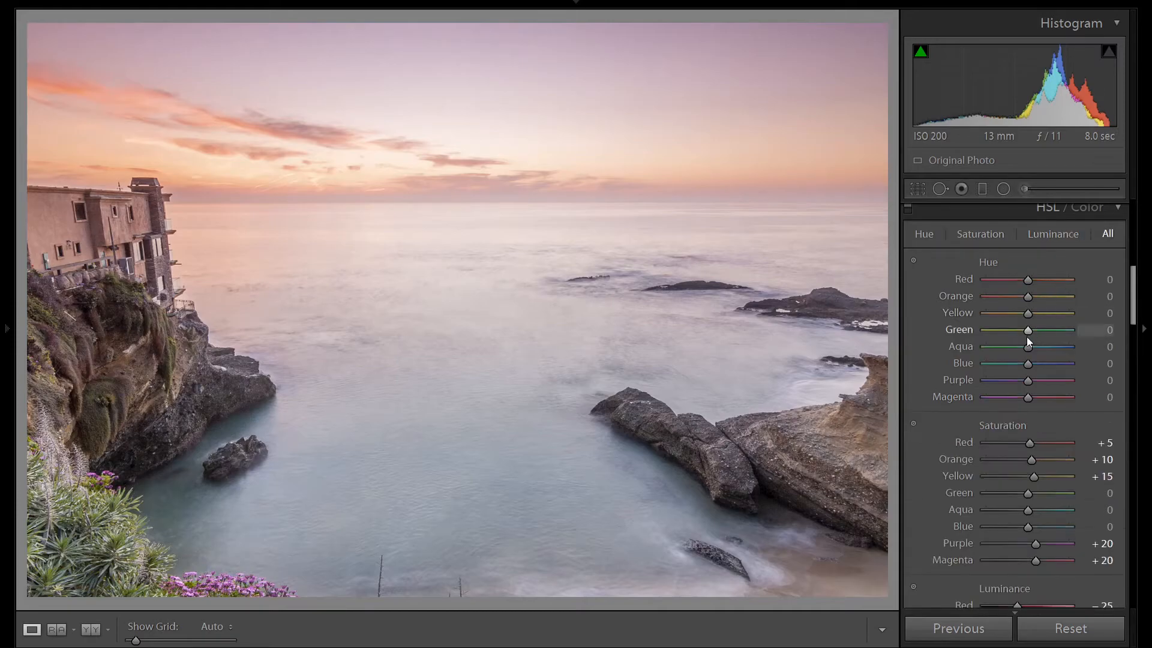
click(1057, 236)
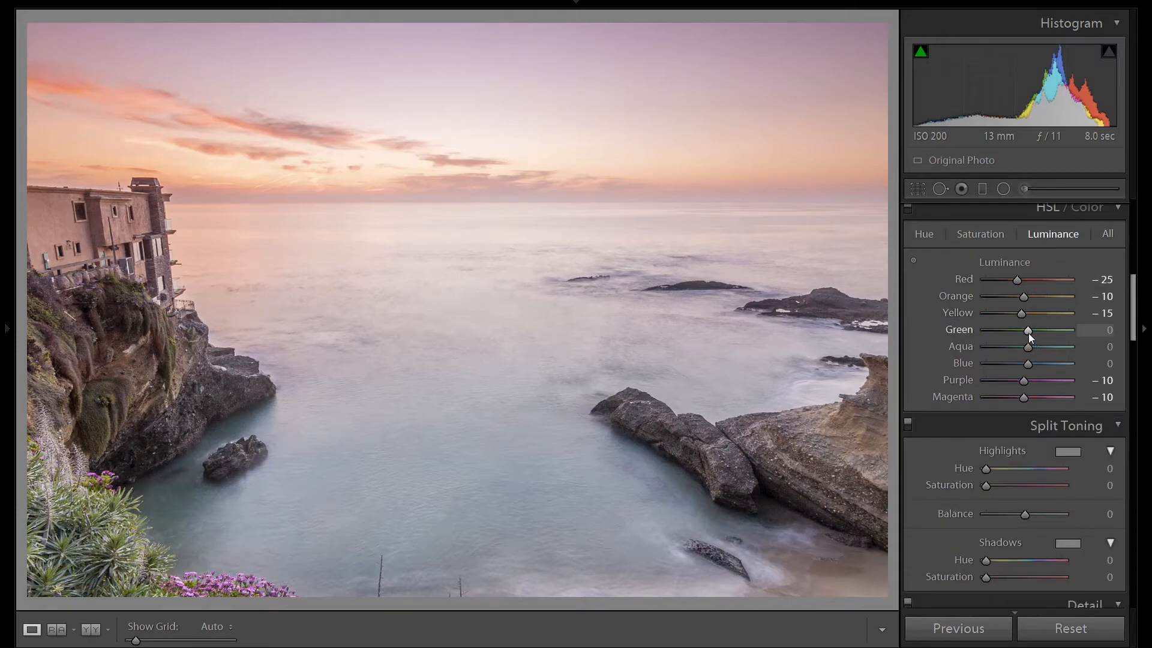
scroll(1031, 336, down, 6)
click(995, 235)
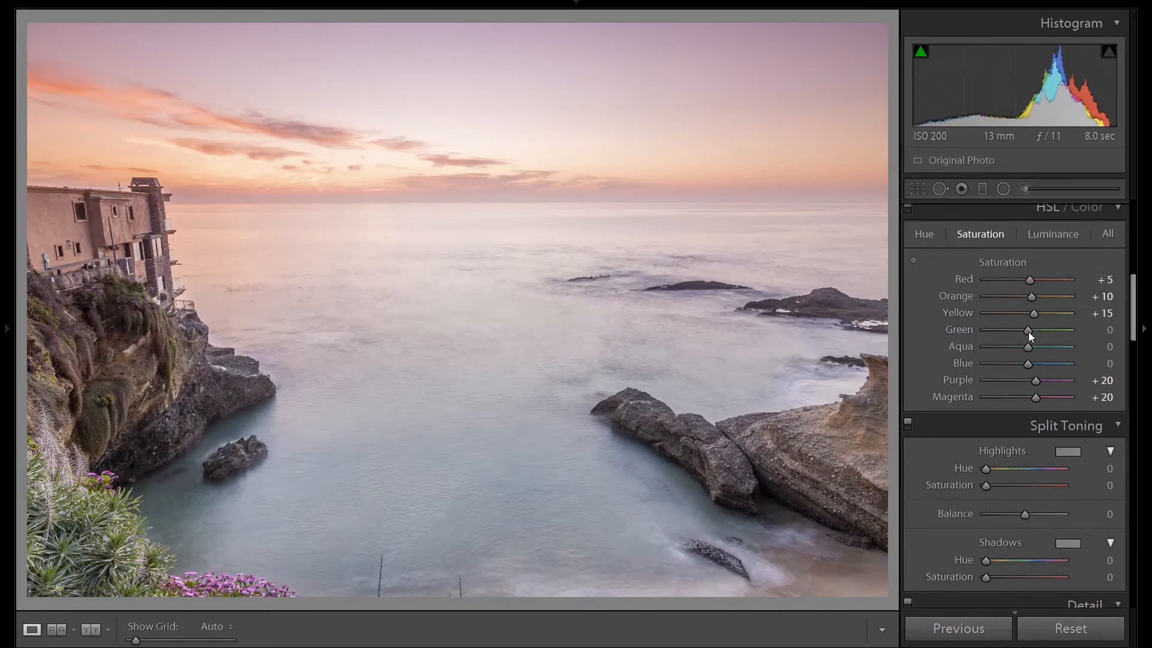
drag(1029, 336, 1072, 339)
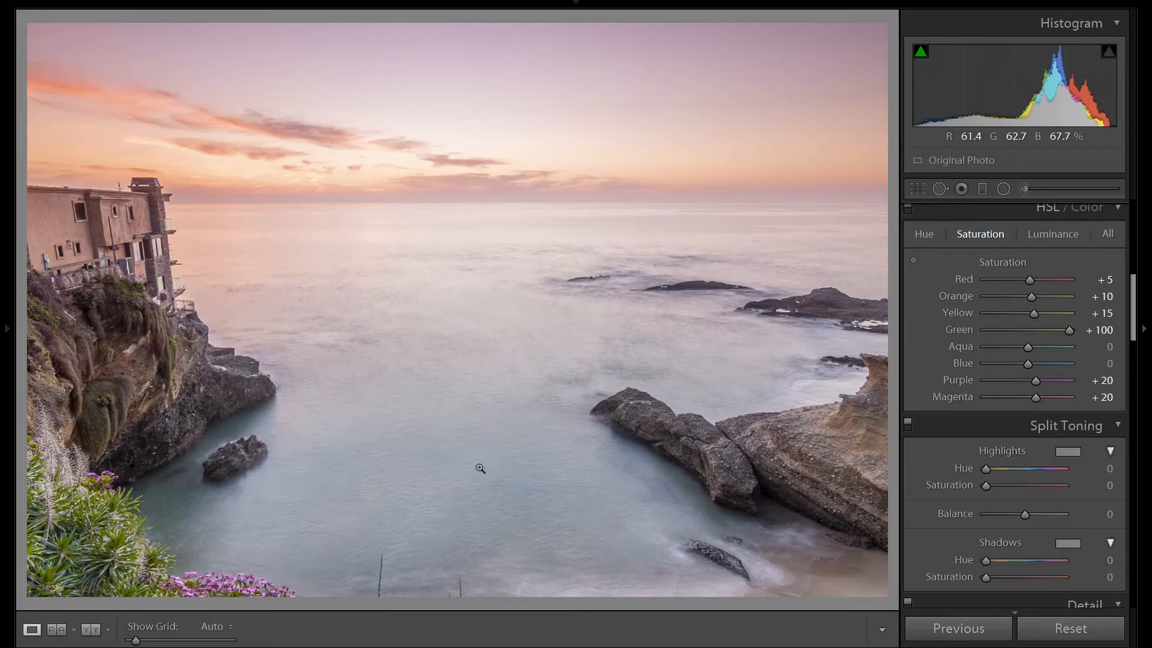
- Fine-tune the Blue hue and raise the Blue saturation to +15 in the HSL adjustments
click(922, 233)
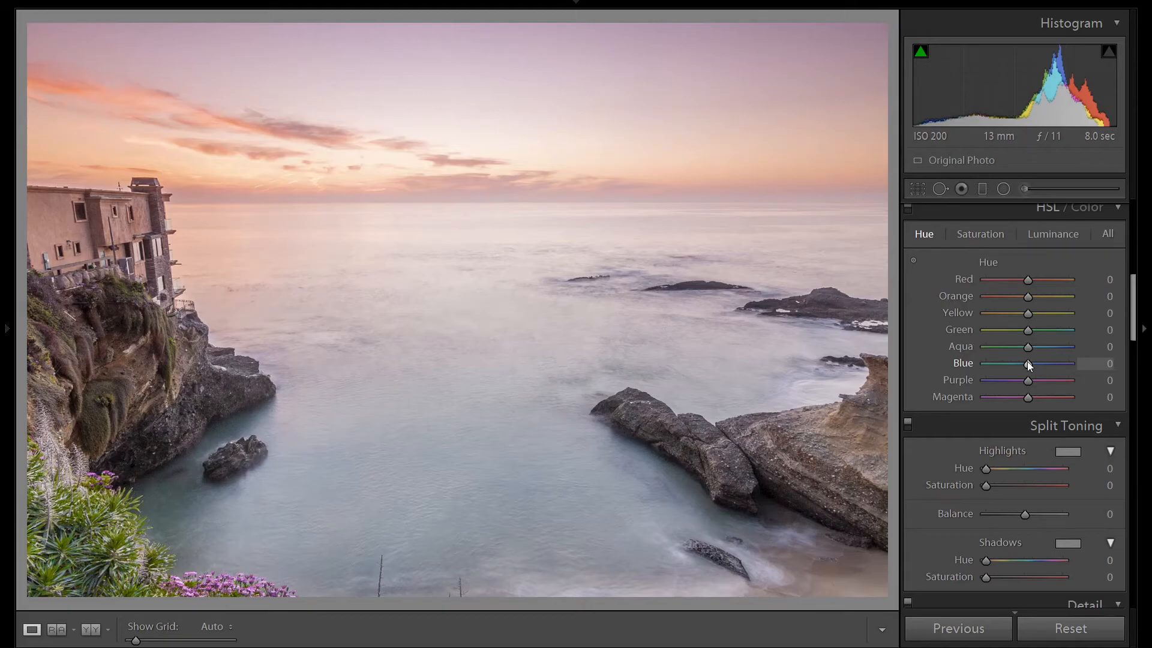
scroll(1028, 364, up, 9)
scroll(1028, 364, down, 20)
scroll(1027, 363, up, 7)
scroll(1027, 363, up, 2)
click(980, 236)
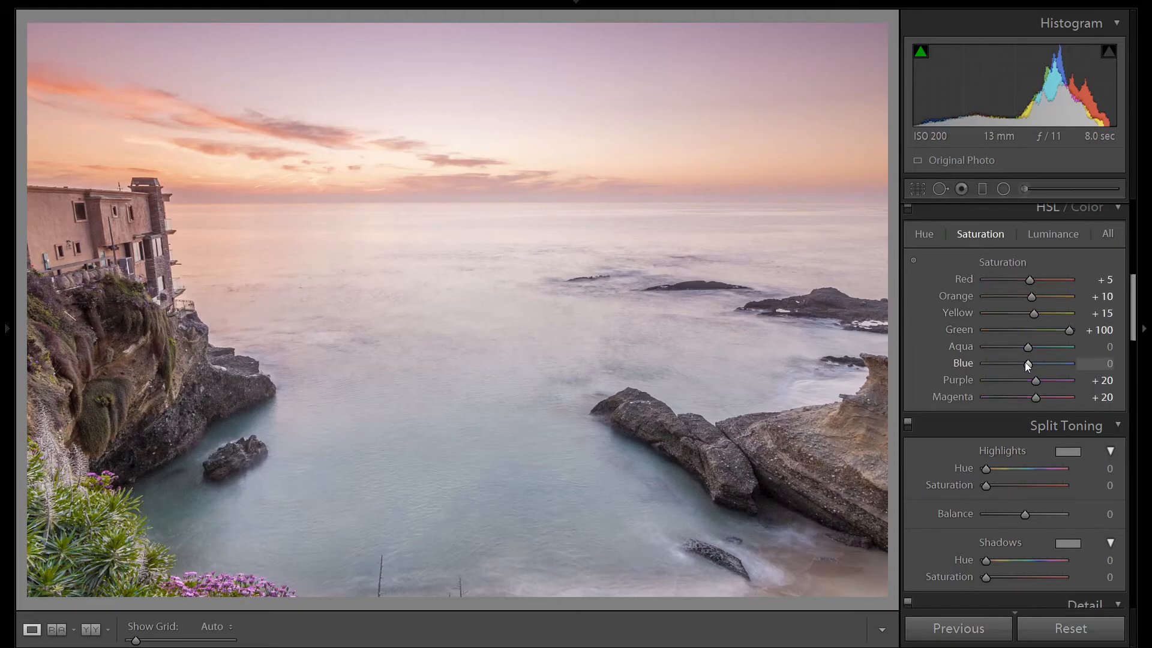
scroll(1028, 363, up, 1)
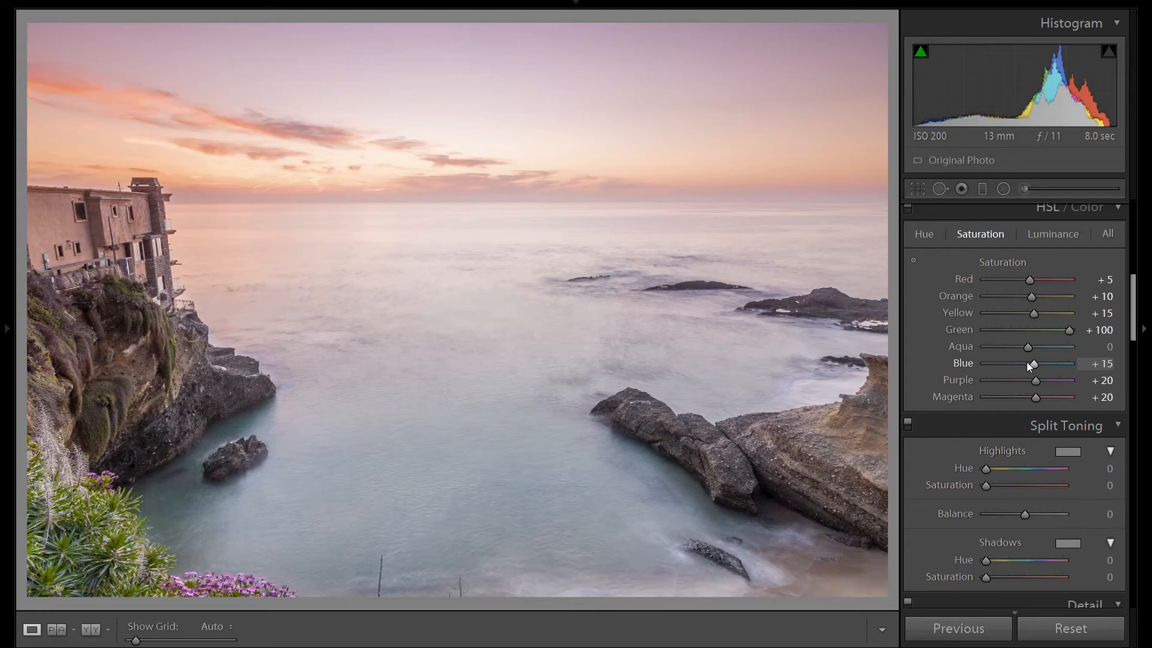